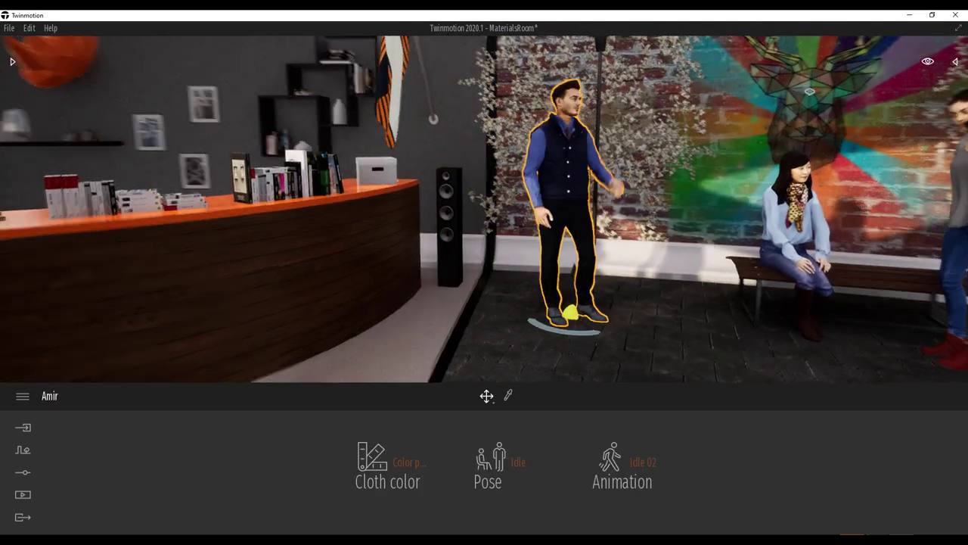
Place a woman character on the lobby floor, set her animation to Phoning 1, and frame her
click(12, 61)
scroll(104, 227, down, 3)
scroll(104, 227, down, 3)
drag(38, 287, 309, 347)
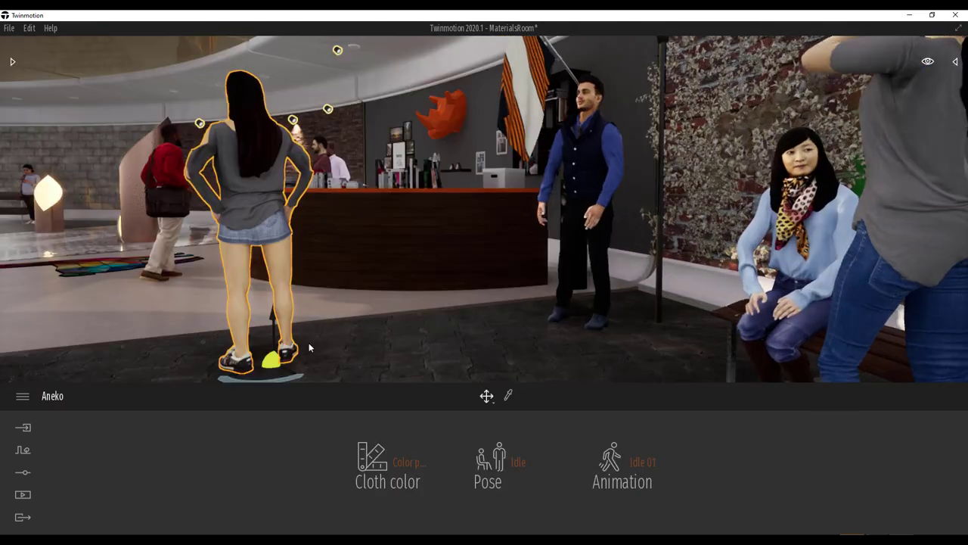
click(643, 462)
click(623, 391)
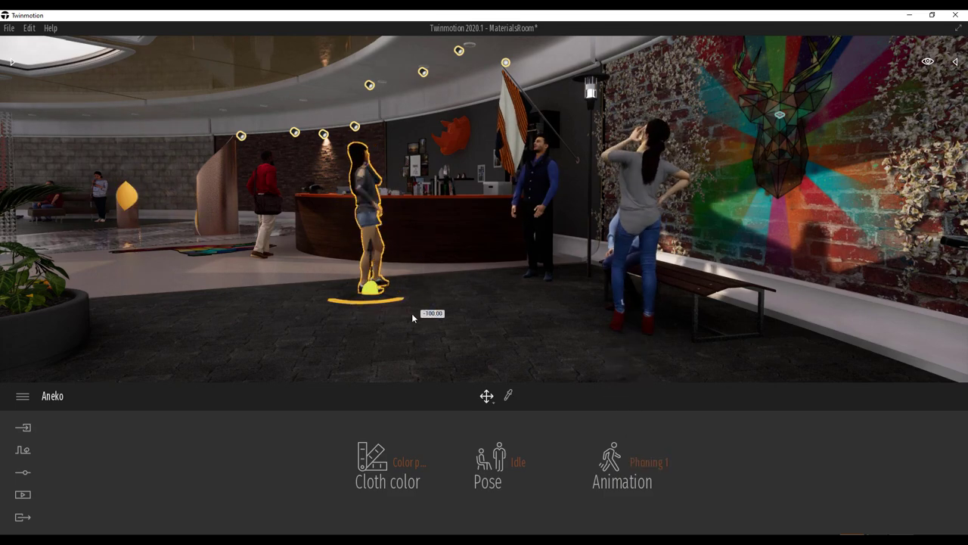
double_click(367, 219)
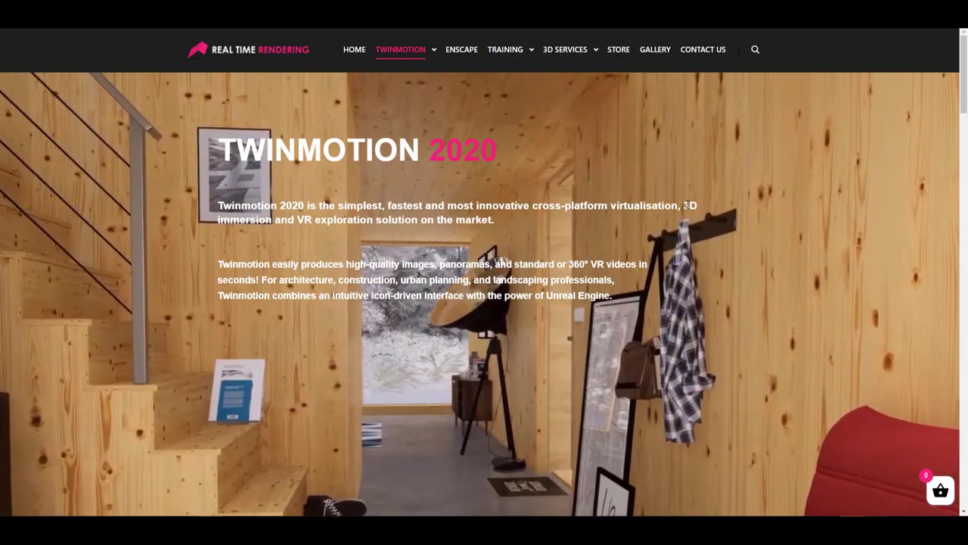
Scroll down through the sections of the Twinmotion 2020 page on Real Time Rendering
scroll(687, 204, down, 2)
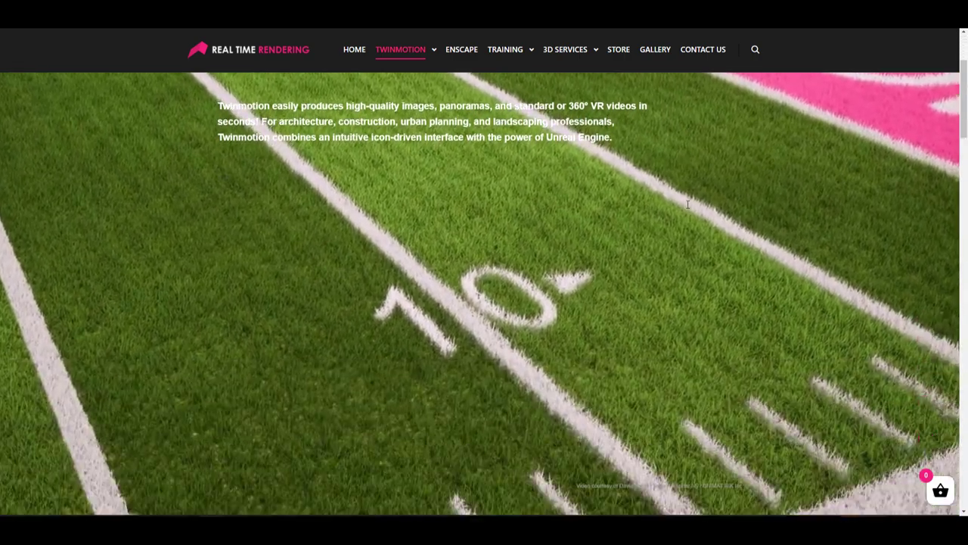
scroll(688, 204, down, 3)
scroll(687, 206, down, 4)
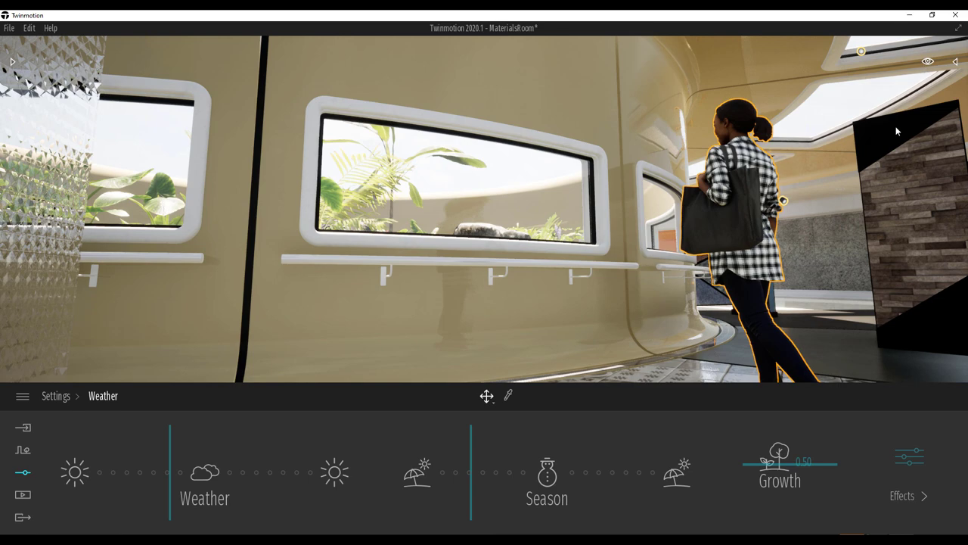
Set the Day time slider in the viewport options to about 15:37
click(927, 62)
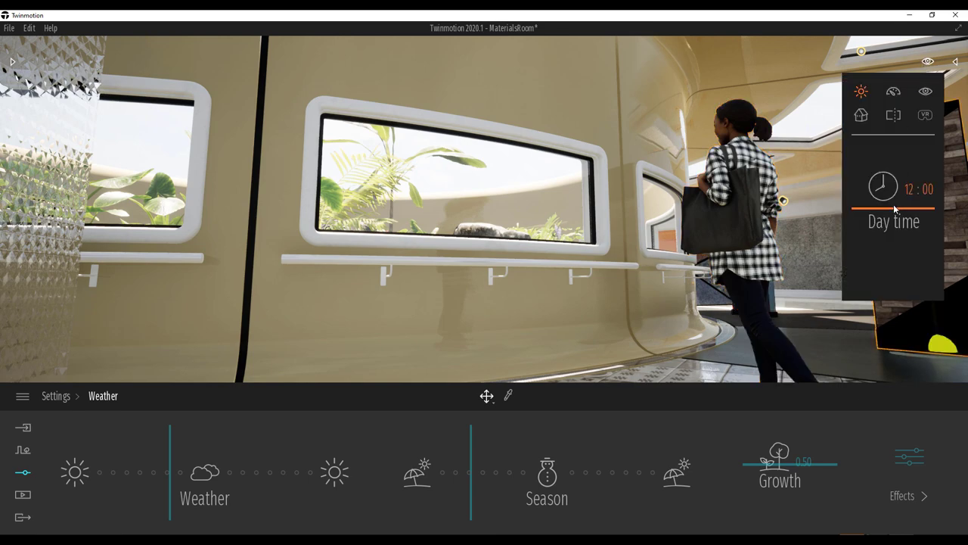
mouse_move(894, 204)
mouse_down()
mouse_move(895, 237)
mouse_move(890, 187)
mouse_up()
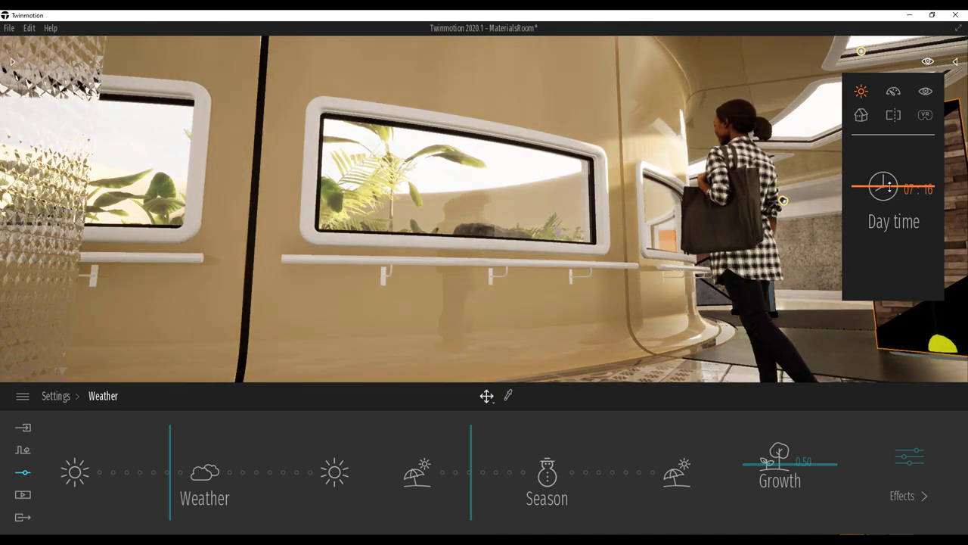
drag(890, 187, 899, 227)
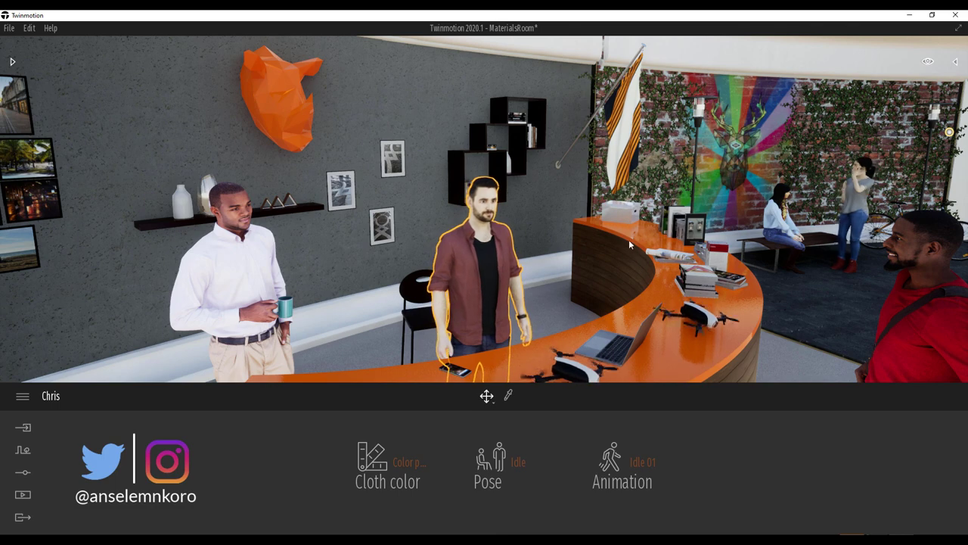
Rotate the camera slightly around the reception desk
right_drag(629, 239, 582, 251)
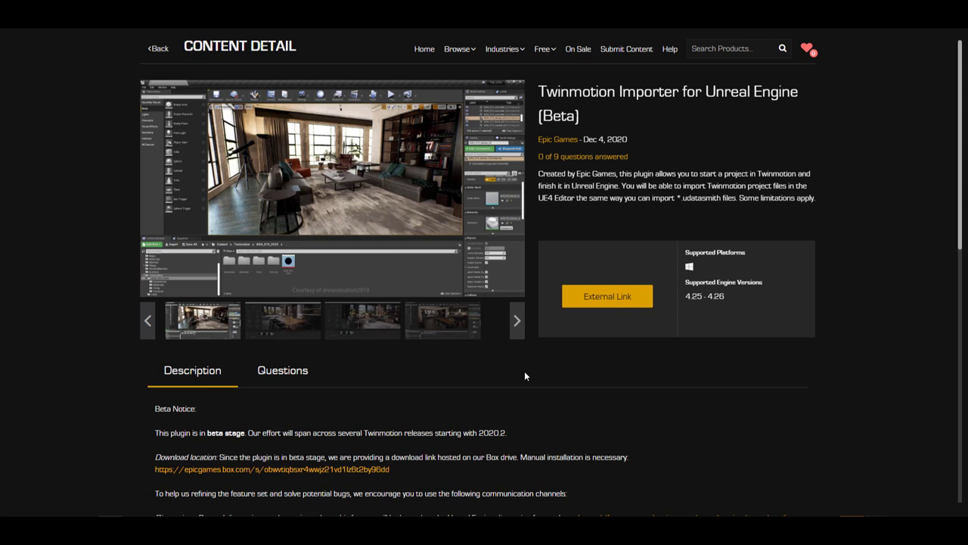
click(312, 335)
click(348, 331)
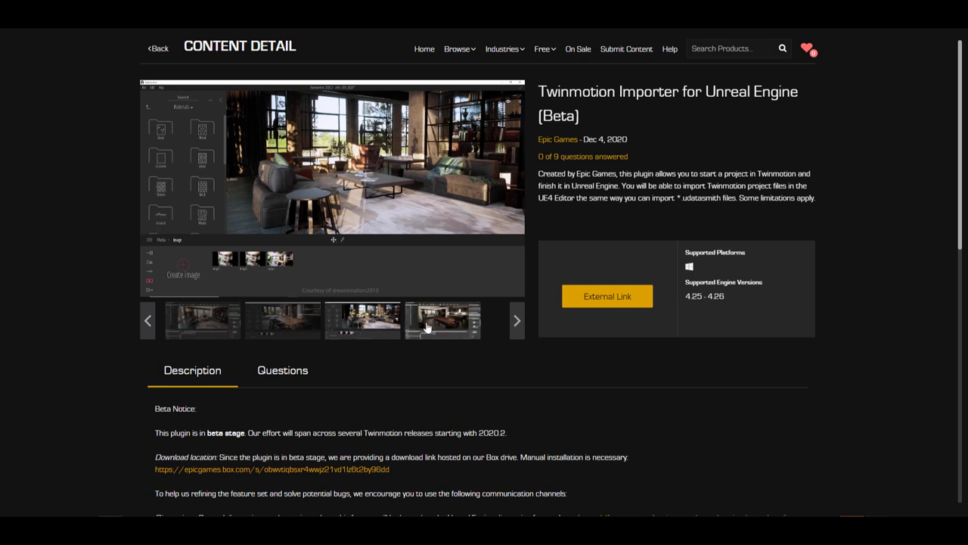
click(337, 186)
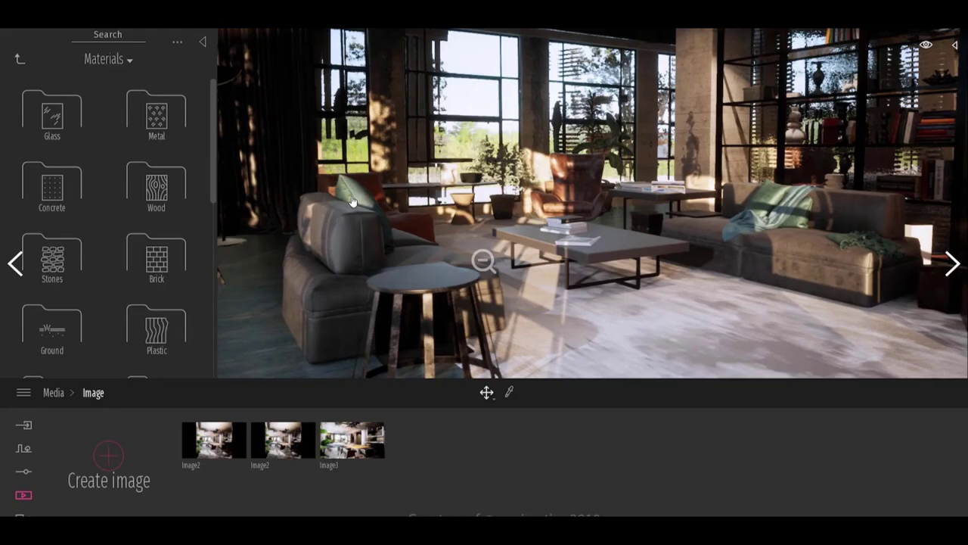
click(932, 290)
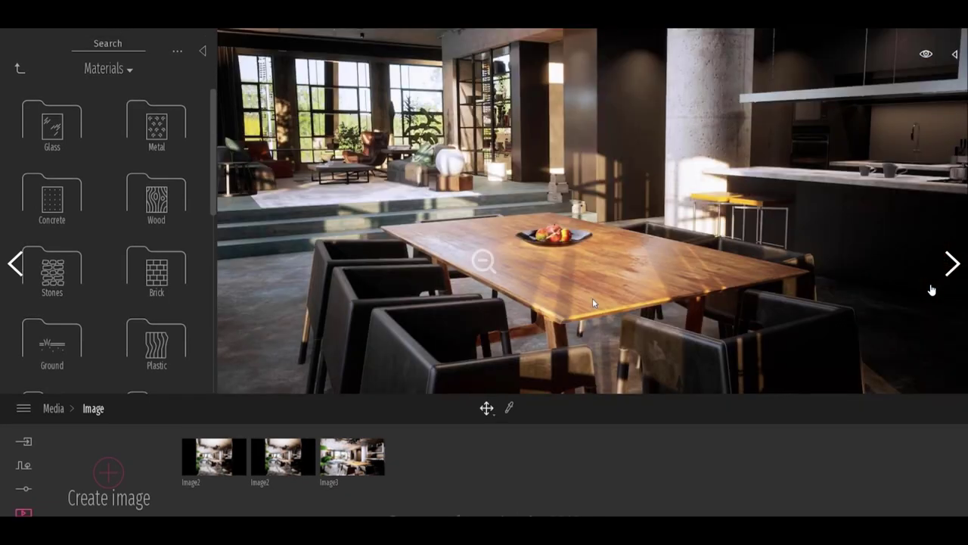
click(931, 289)
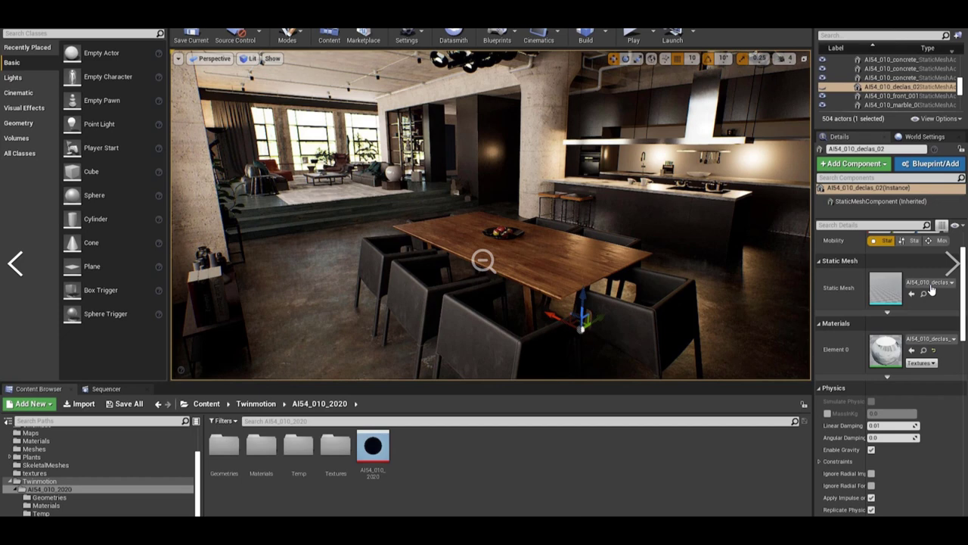
Scroll through the importer's Marketplace description to the download location
scroll(506, 353, down, 5)
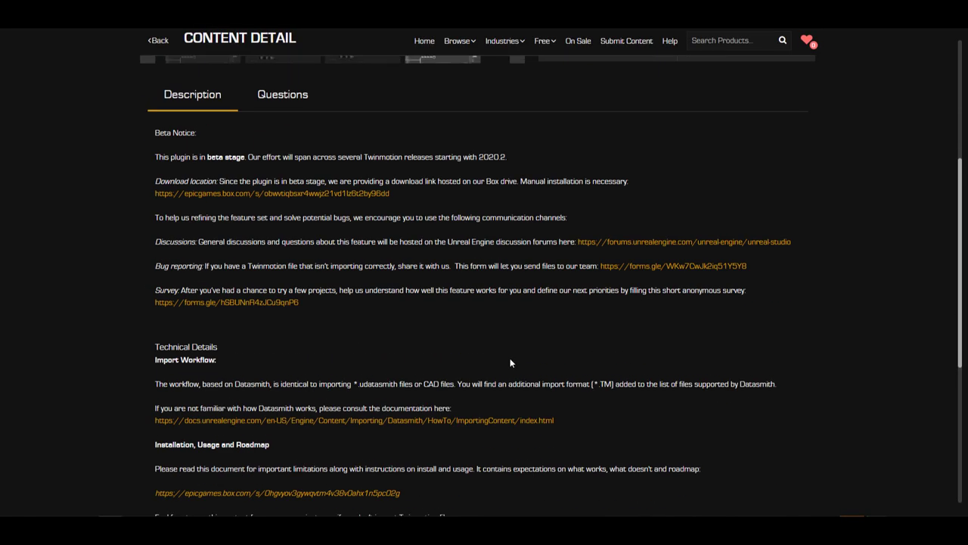
scroll(513, 363, up, 4)
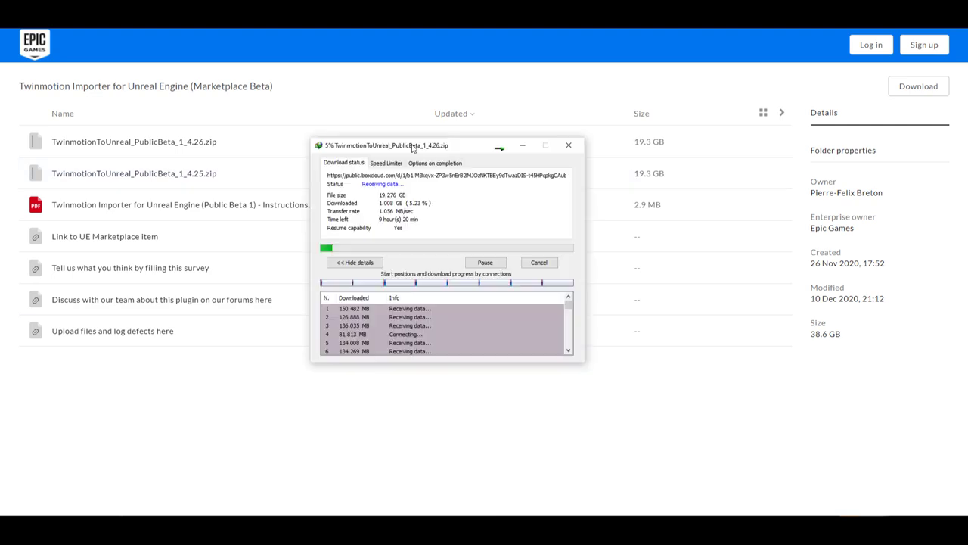
Move the IDM download progress window aside and minimize it
drag(415, 137, 429, 133)
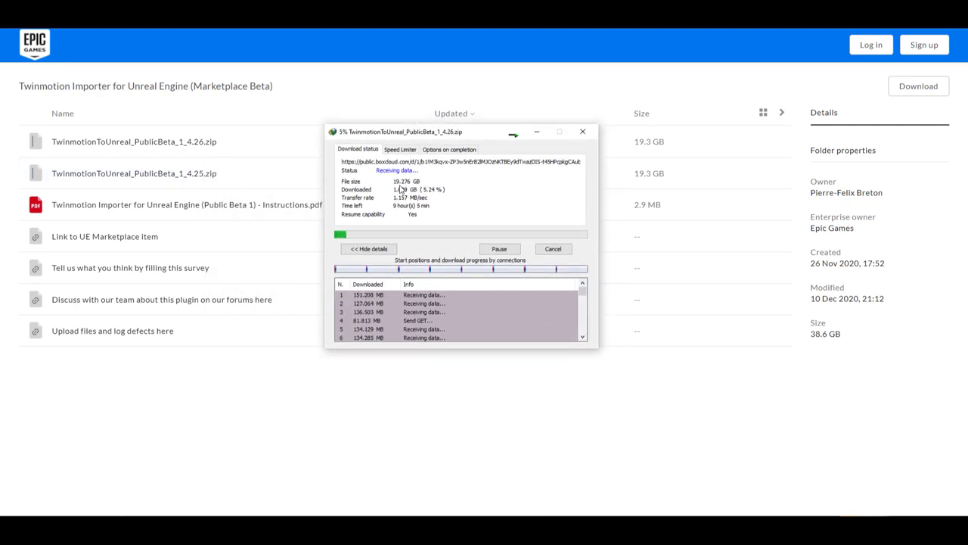
click(539, 133)
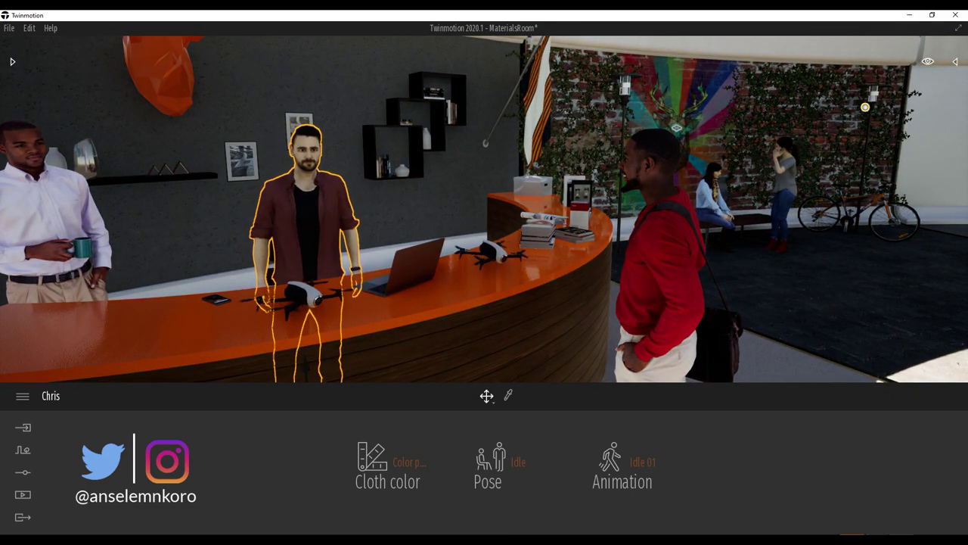
Select the man in red, then focus on the white Sportcar 01 and orbit to its front
click(667, 241)
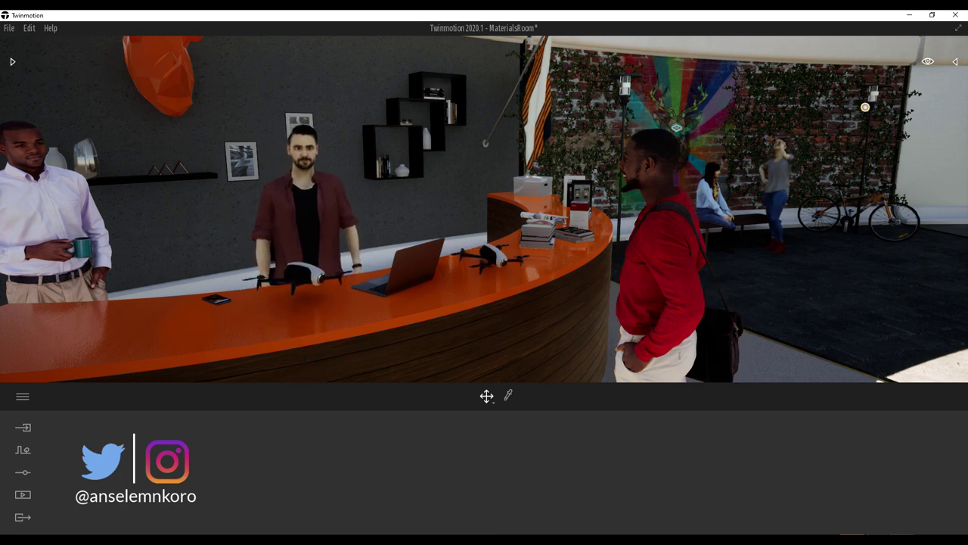
middle_drag(633, 272, 660, 273)
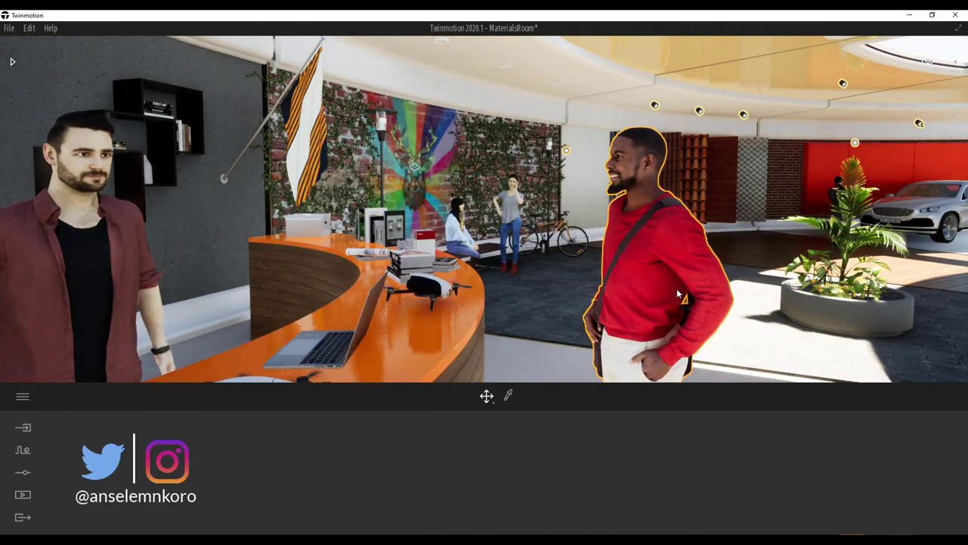
right_drag(671, 292, 672, 291)
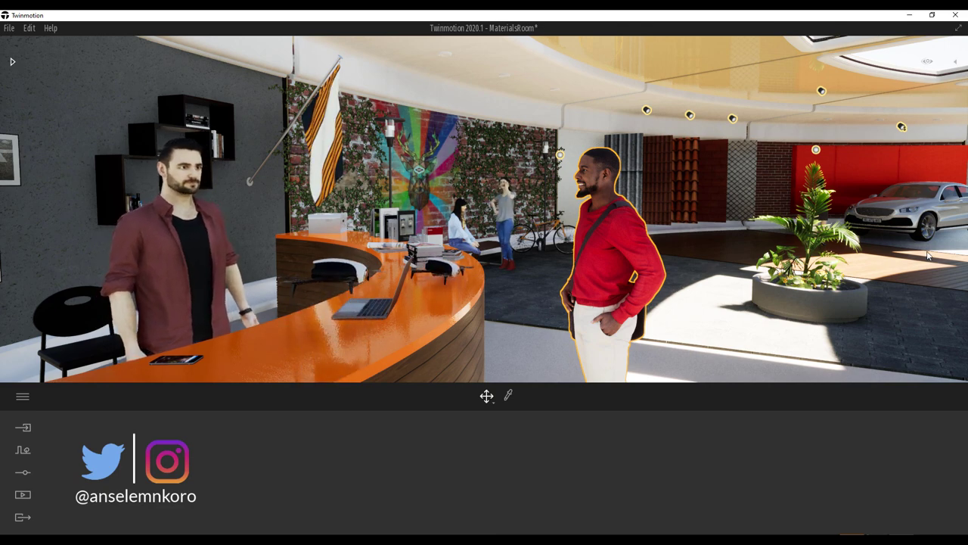
double_click(902, 214)
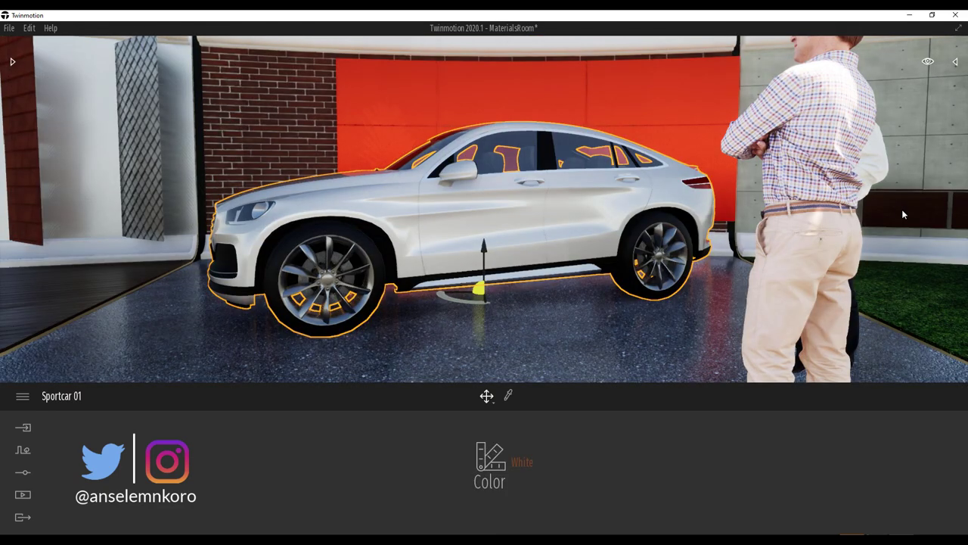
drag(348, 242, 890, 112)
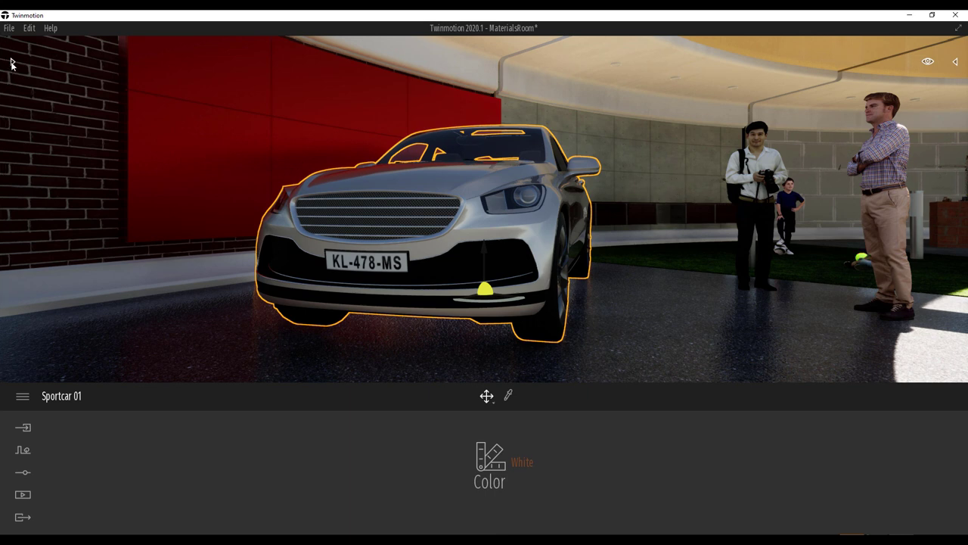
Look through the library's Tools then Objects categories and clear the Sportcar 01 selection
click(12, 61)
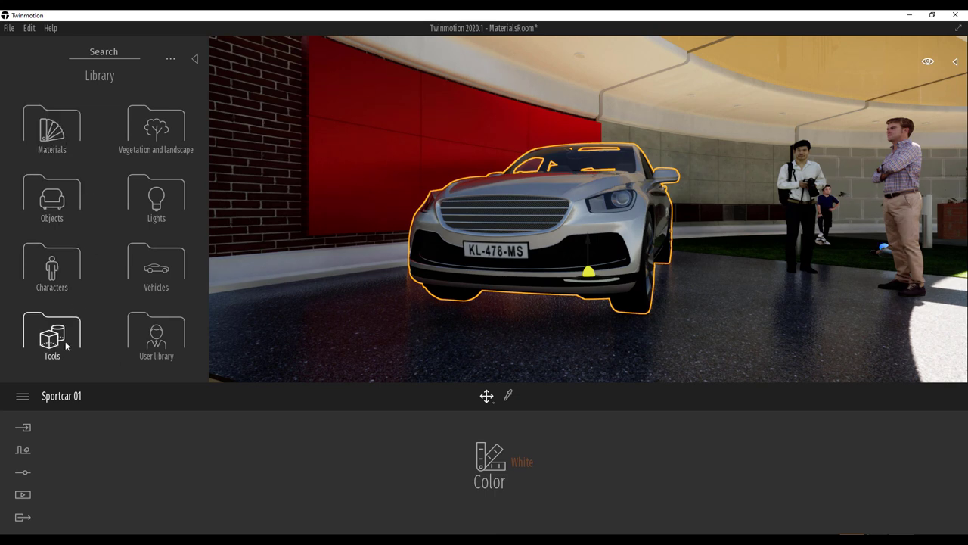
click(65, 345)
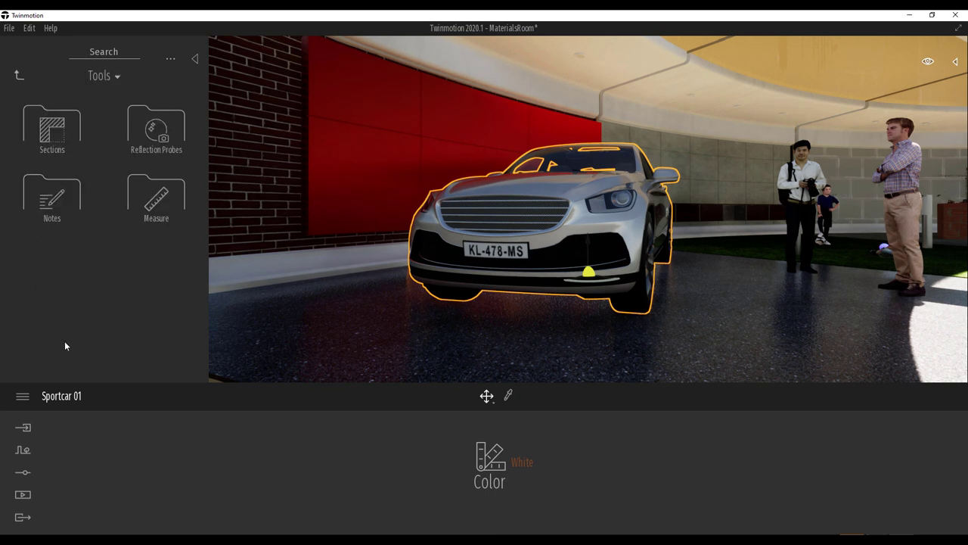
click(19, 76)
click(51, 195)
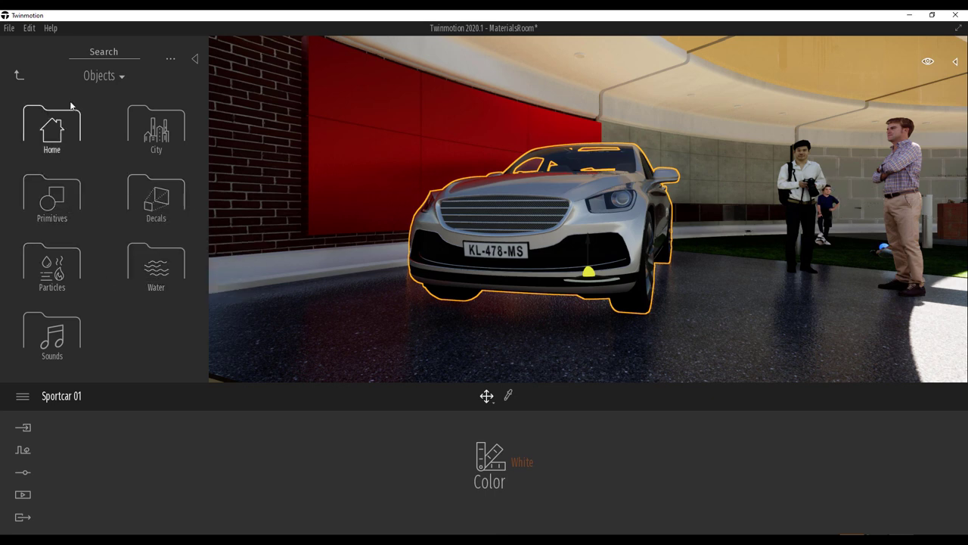
click(829, 114)
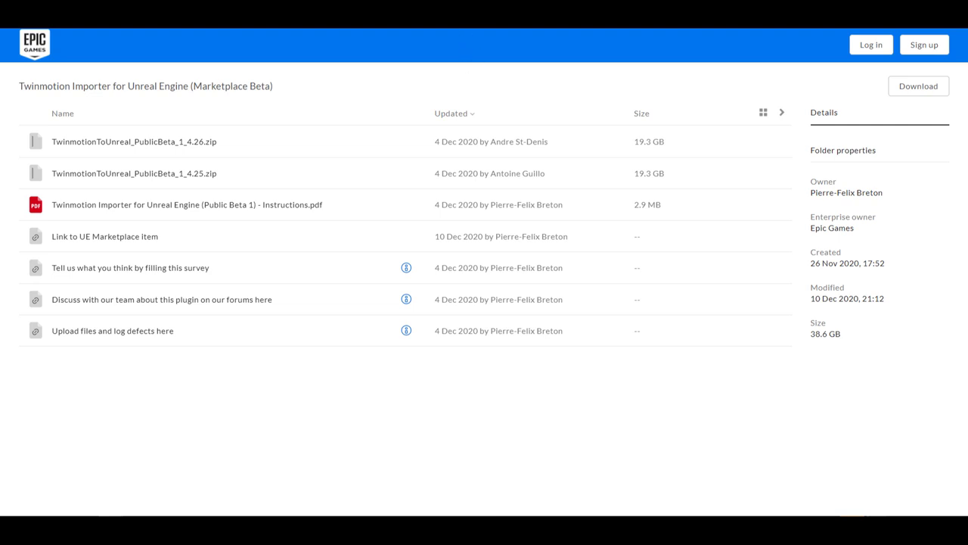
Page through Instructions.pdf from the installation and import steps down to Scope and roadmap
scroll(468, 177, up, 3)
scroll(471, 195, up, 1)
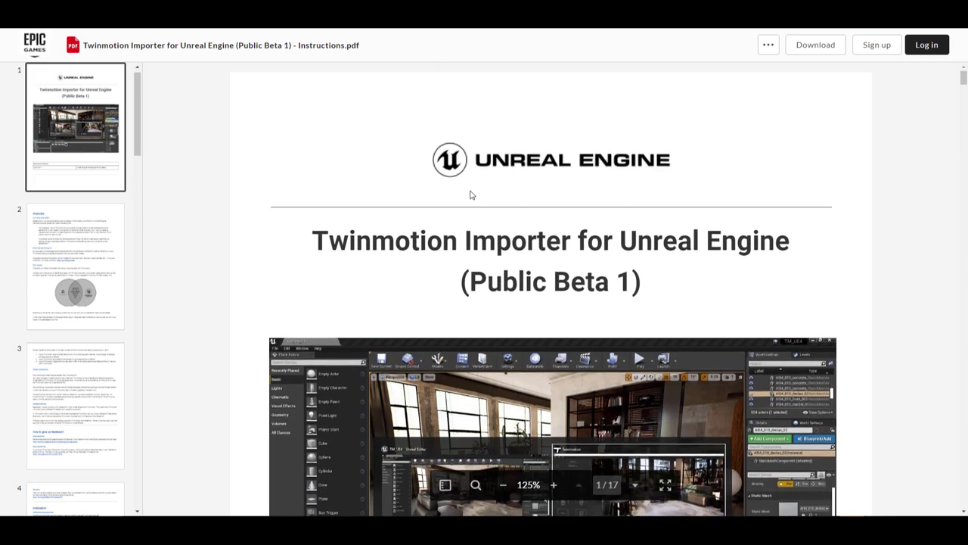
scroll(471, 195, down, 5)
scroll(471, 196, up, 4)
scroll(471, 195, down, 1)
scroll(471, 195, down, 4)
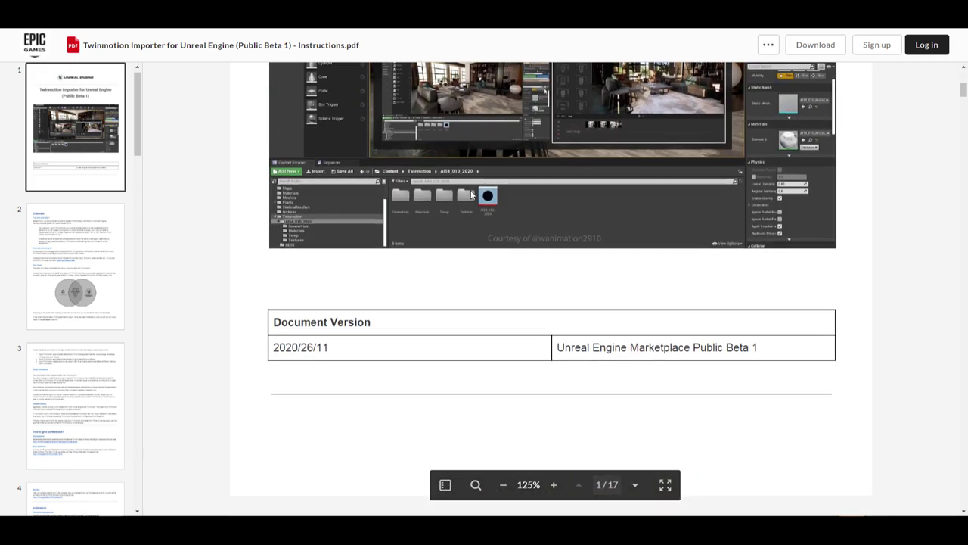
scroll(470, 195, down, 5)
scroll(470, 194, down, 3)
scroll(470, 194, down, 3)
scroll(471, 194, down, 3)
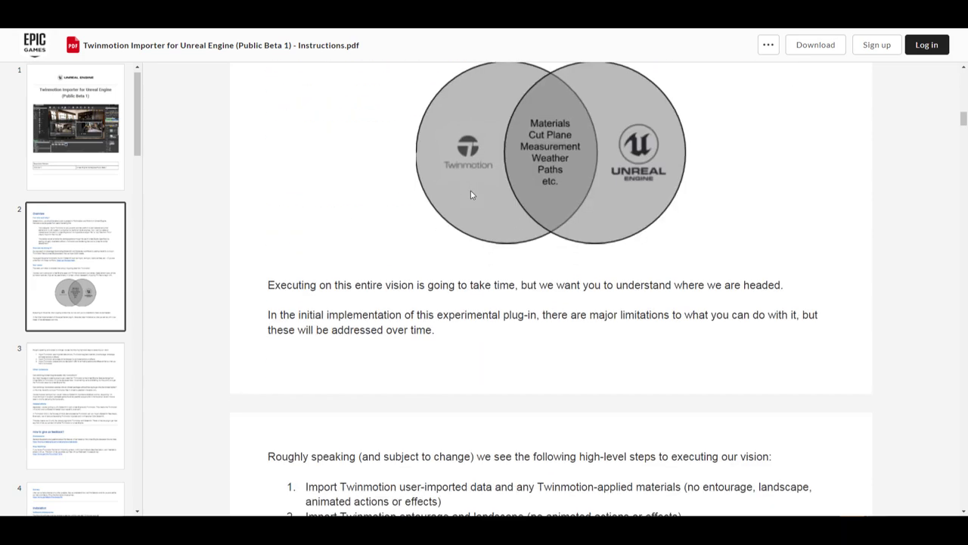
scroll(470, 194, down, 5)
scroll(470, 195, down, 5)
scroll(471, 195, down, 3)
scroll(470, 195, down, 5)
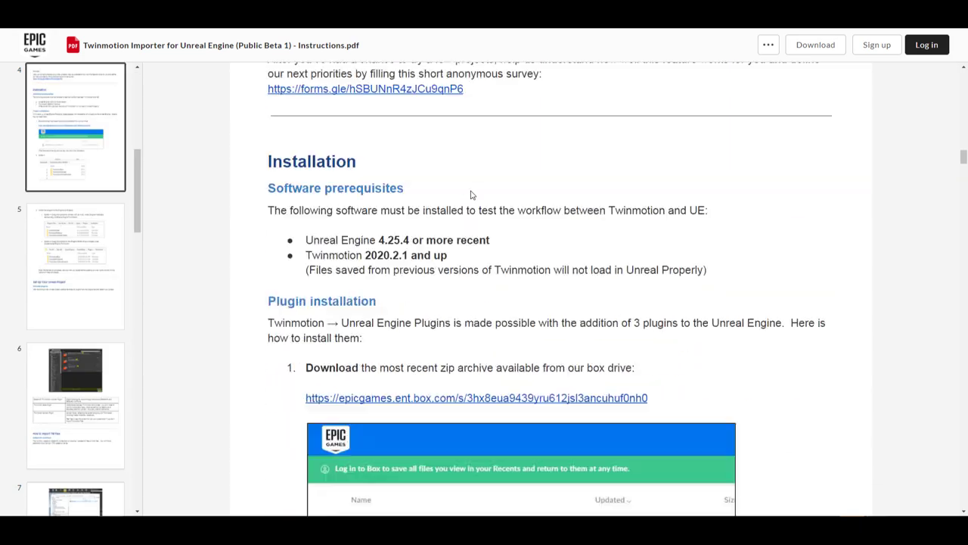
scroll(471, 195, down, 5)
scroll(471, 194, down, 3)
scroll(470, 194, down, 3)
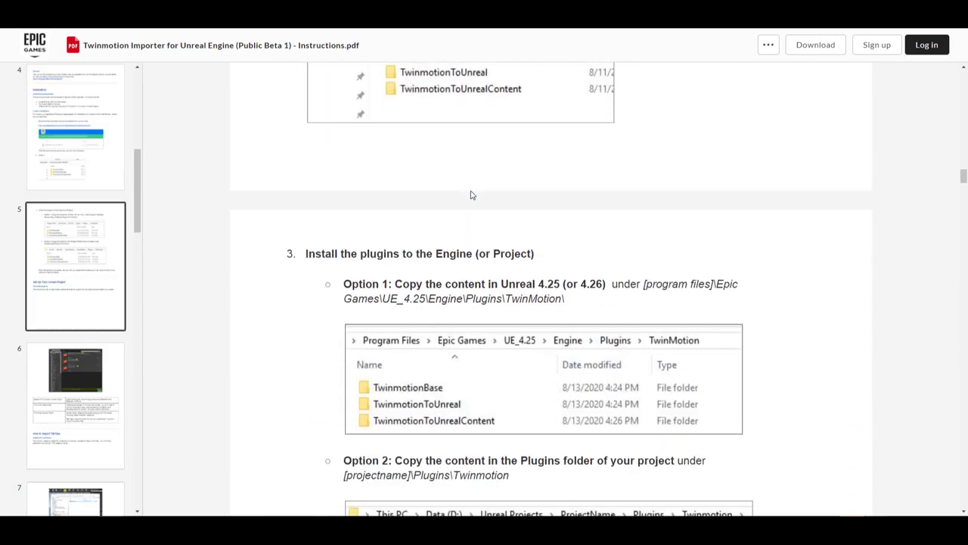
scroll(471, 195, down, 5)
scroll(471, 195, down, 5)
scroll(471, 195, down, 3)
scroll(470, 195, down, 5)
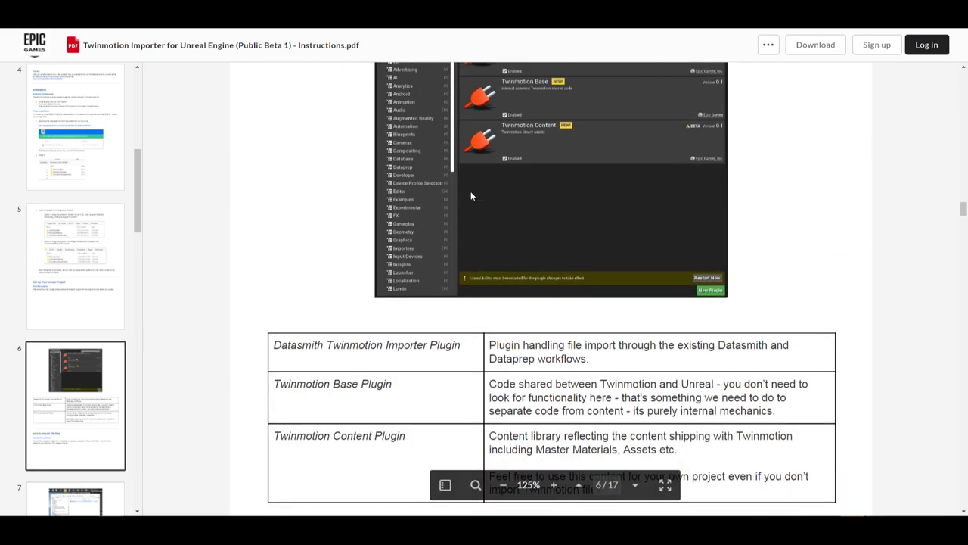
scroll(470, 196, down, 5)
scroll(471, 196, down, 2)
scroll(471, 196, down, 5)
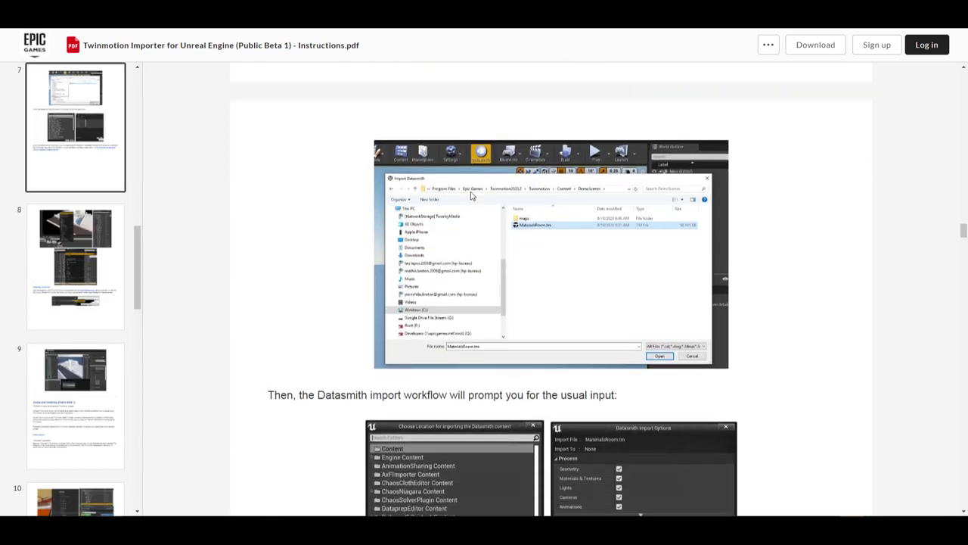
scroll(471, 195, down, 5)
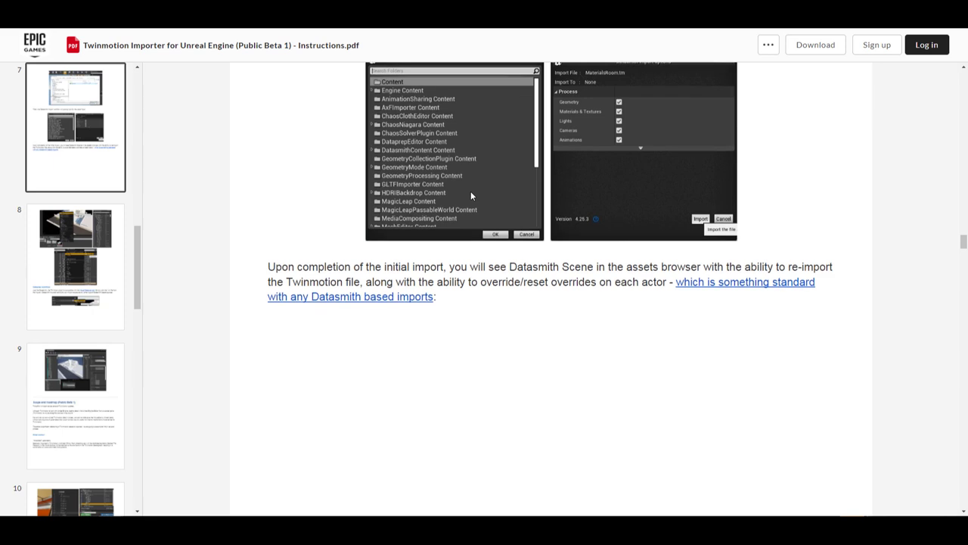
scroll(470, 195, down, 5)
scroll(492, 204, down, 5)
scroll(516, 218, up, 1)
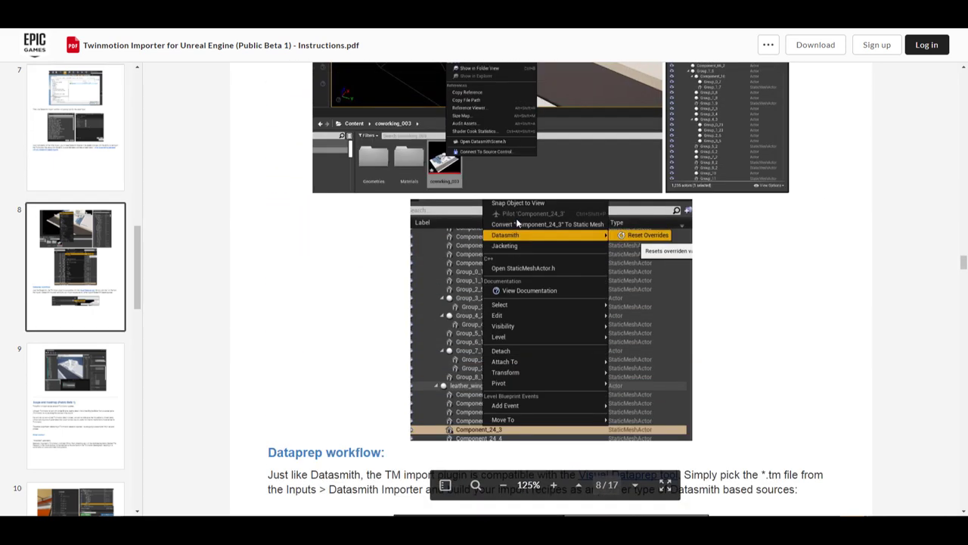
scroll(517, 223, down, 5)
scroll(517, 220, down, 4)
scroll(517, 221, down, 5)
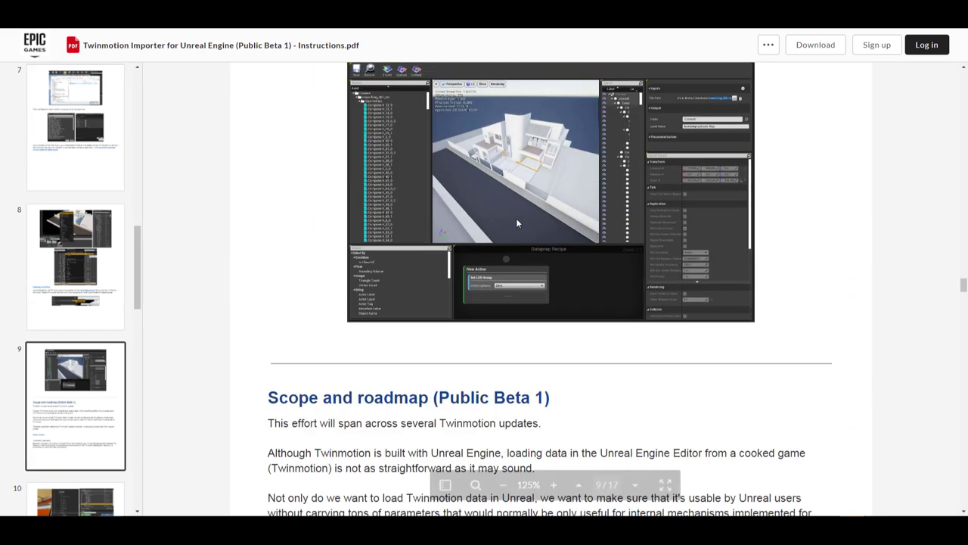
scroll(517, 227, down, 4)
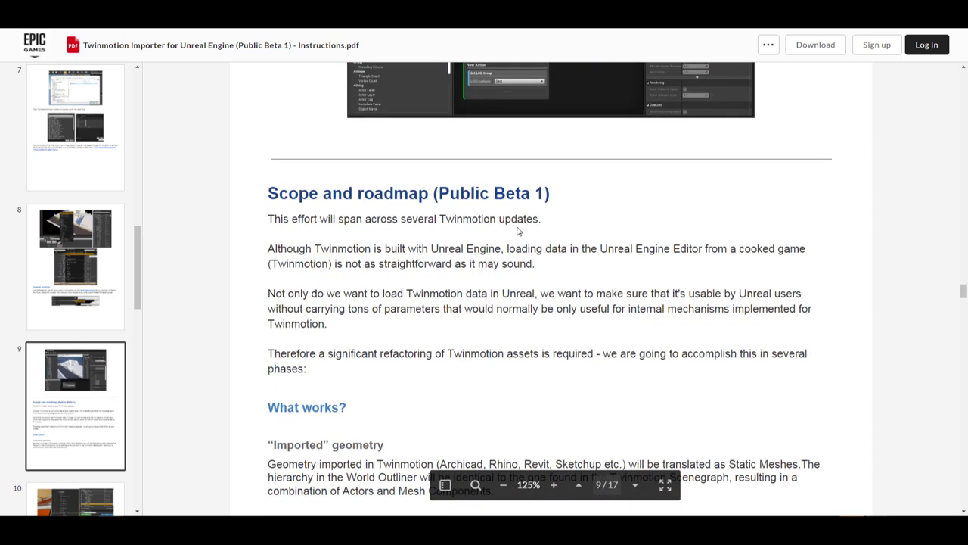
scroll(518, 230, down, 5)
scroll(518, 231, down, 5)
scroll(518, 230, down, 2)
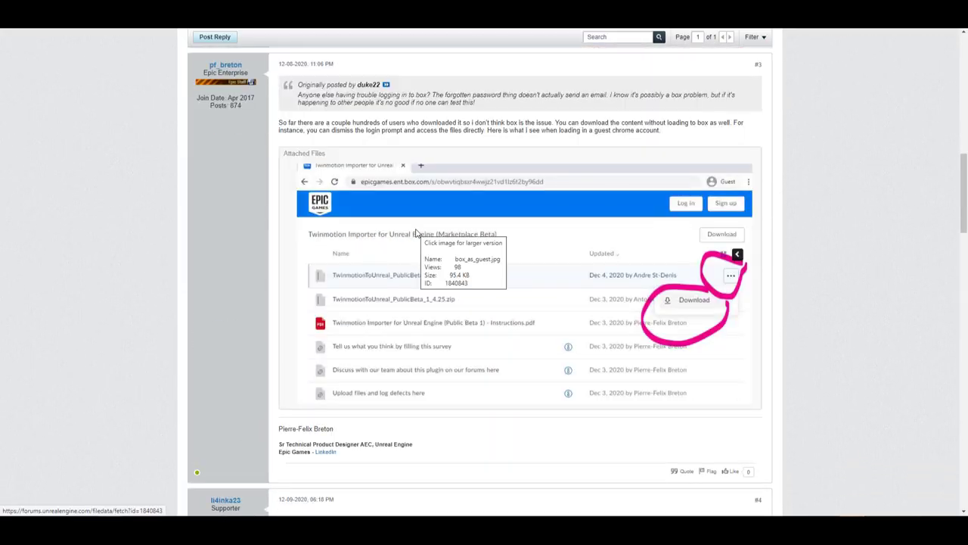
Scroll the forum thread down past post #4 to post #9 and back up
scroll(416, 235, down, 5)
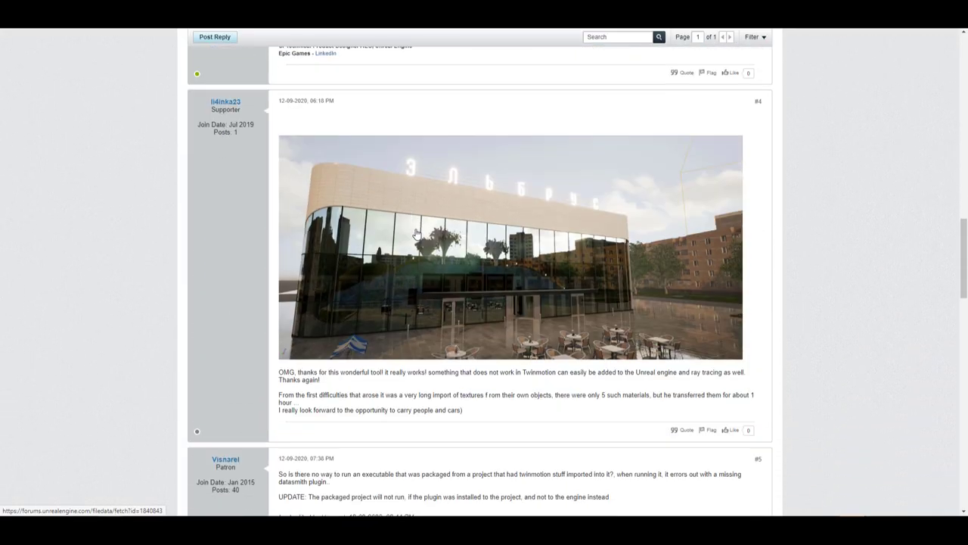
scroll(415, 234, down, 5)
scroll(415, 233, down, 1)
scroll(416, 233, up, 1)
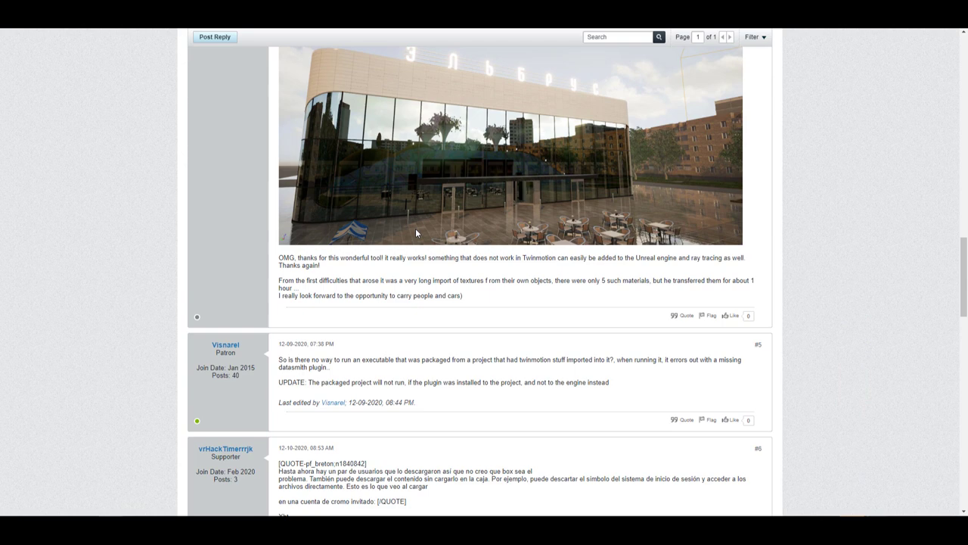
scroll(415, 232, down, 5)
scroll(422, 192, down, 4)
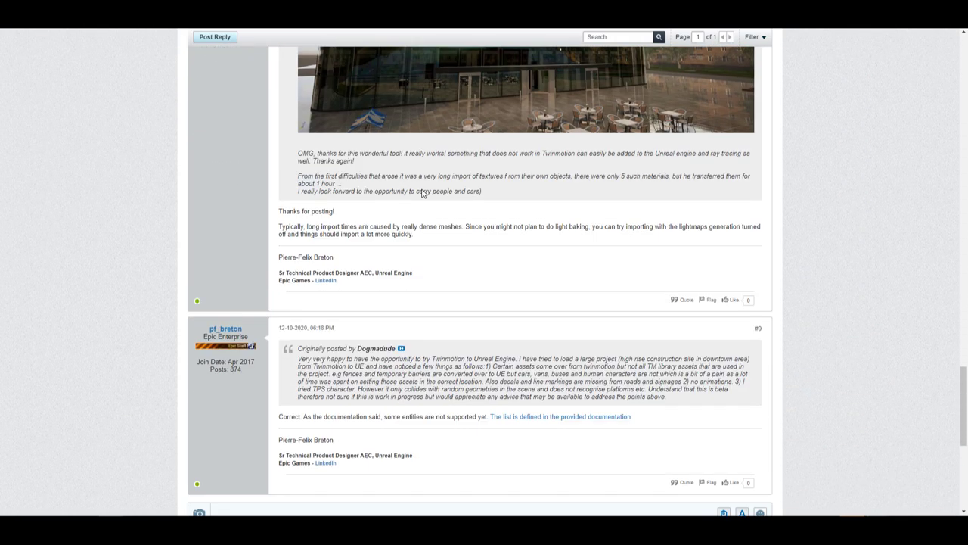
scroll(422, 192, down, 5)
scroll(454, 210, up, 8)
scroll(454, 209, up, 3)
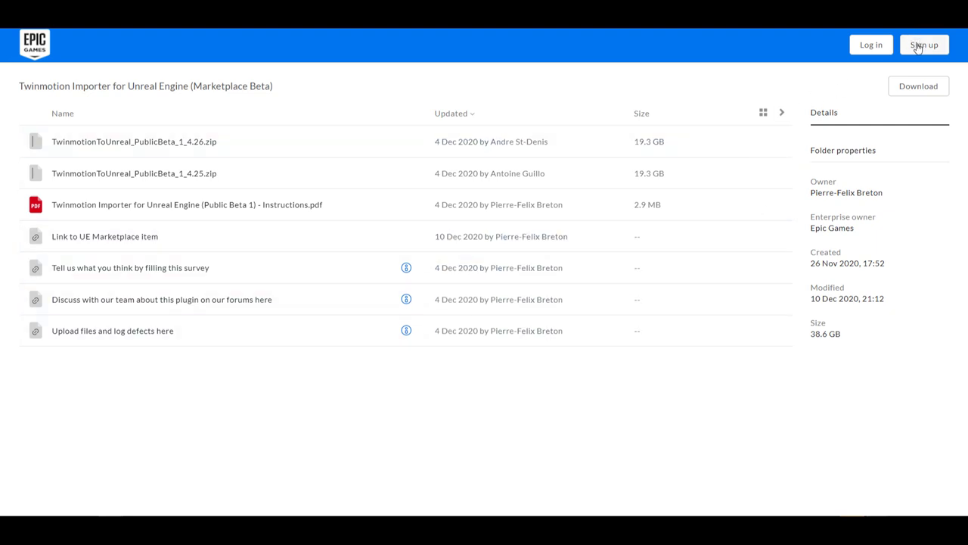
mouse_move(401, 173)
mouse_move(659, 173)
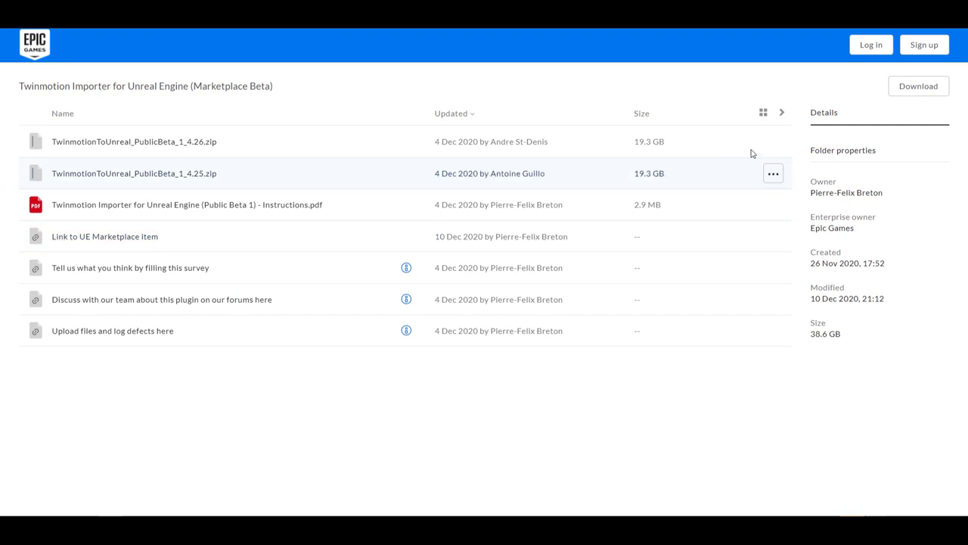
Open the "..." menu on a TwinmotionToUnreal zip row to reveal its Download option
click(772, 141)
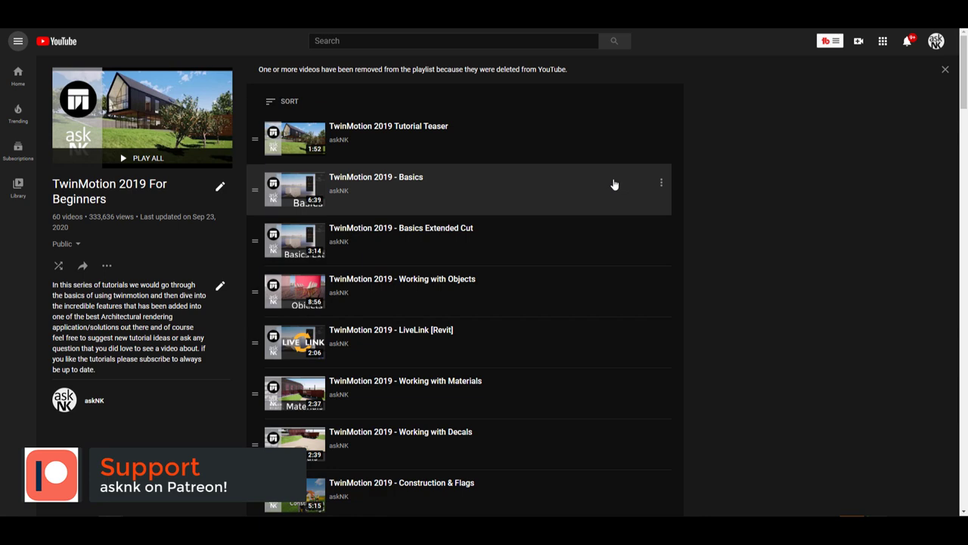
Scroll down and back up through the videos of the TwinMotion 2019 For Beginners playlist
scroll(614, 183, down, 10)
scroll(613, 184, up, 10)
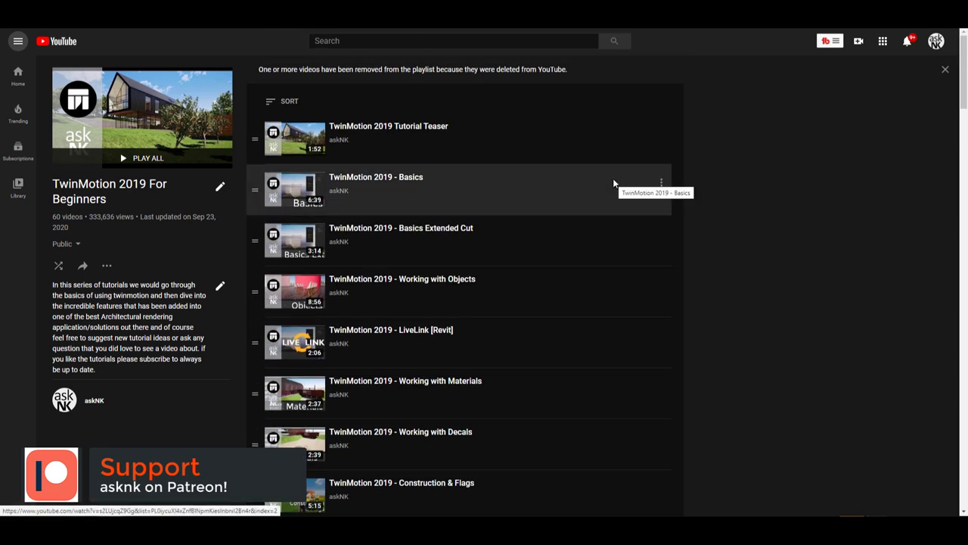
scroll(614, 184, down, 4)
scroll(613, 183, down, 4)
scroll(613, 183, down, 5)
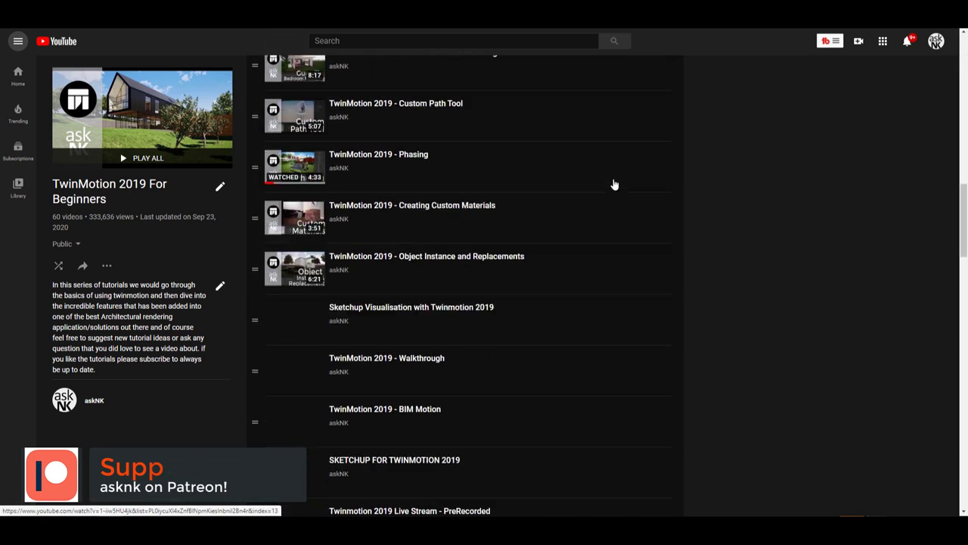
scroll(614, 183, down, 3)
scroll(613, 183, down, 4)
scroll(614, 183, down, 4)
scroll(614, 183, down, 4)
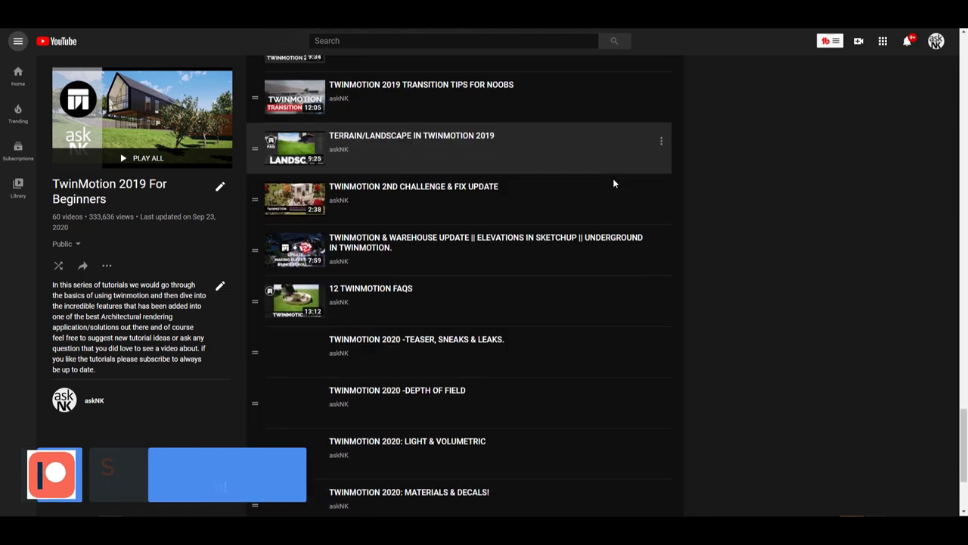
scroll(613, 183, down, 2)
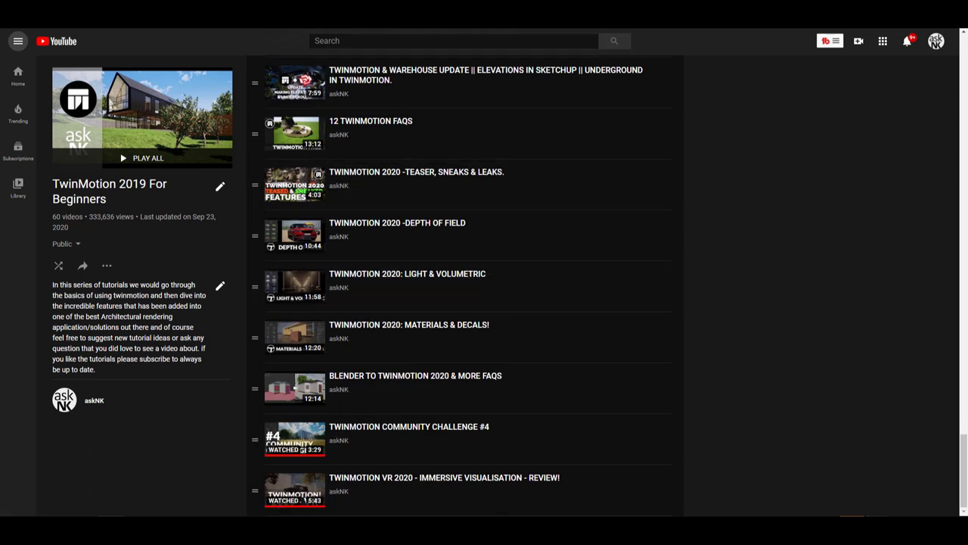
scroll(662, 227, up, 7)
scroll(663, 309, up, 6)
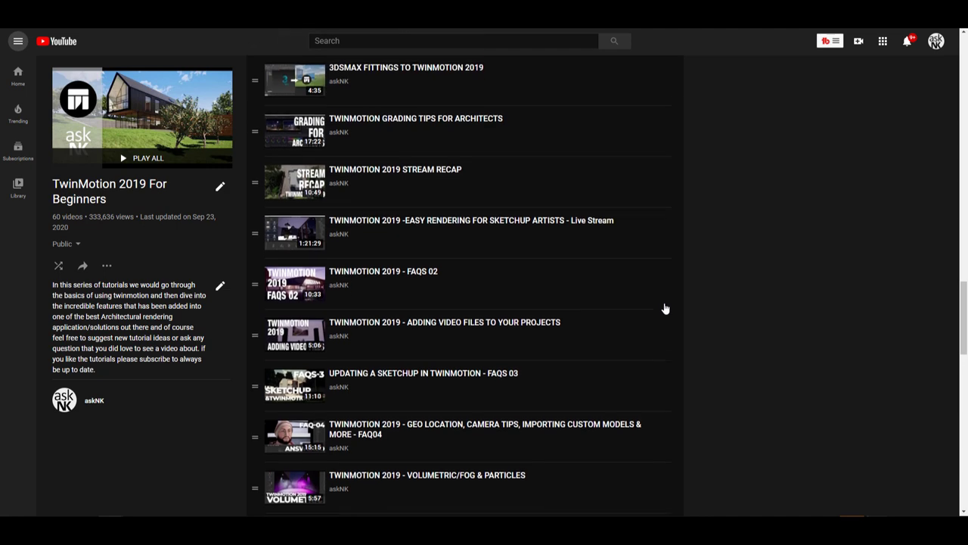
scroll(730, 272, up, 5)
scroll(665, 181, down, 4)
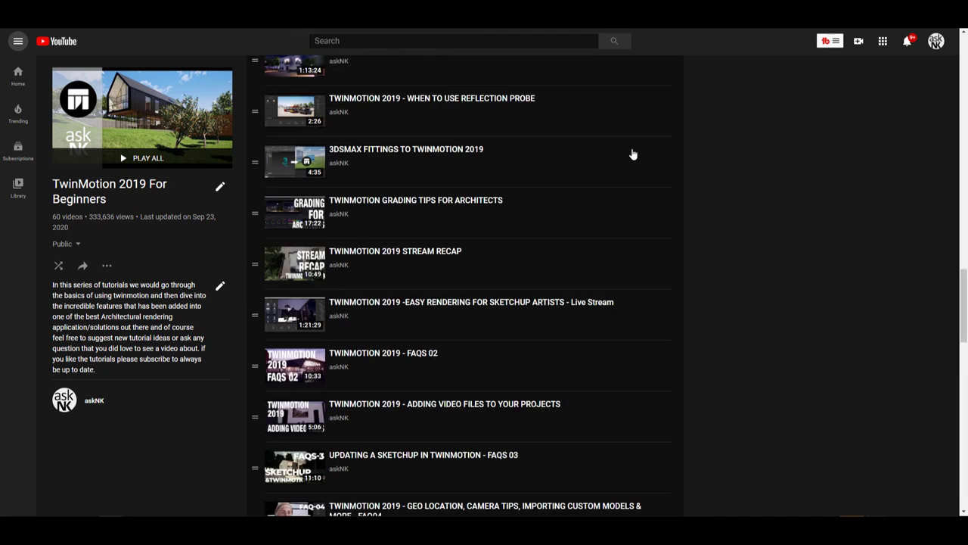
scroll(681, 133, down, 2)
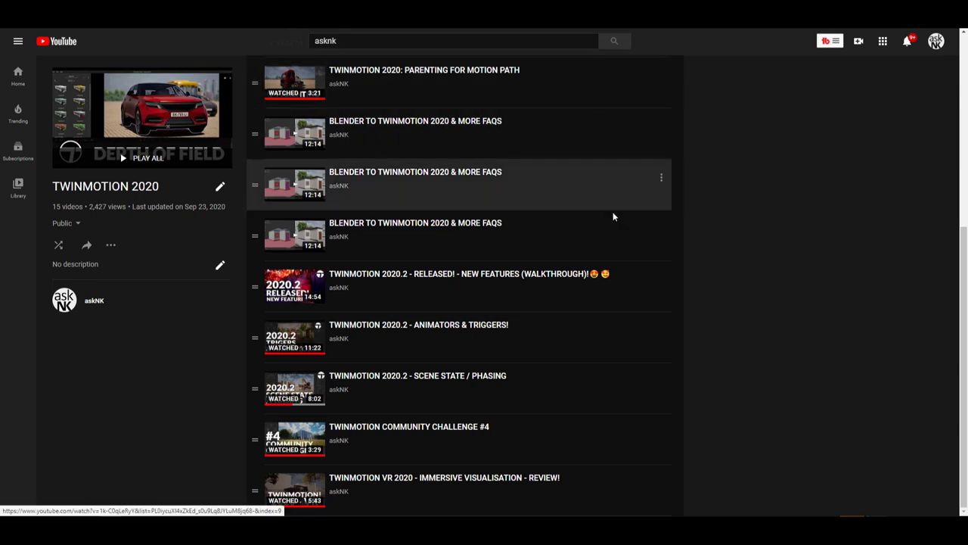
scroll(609, 227, up, 5)
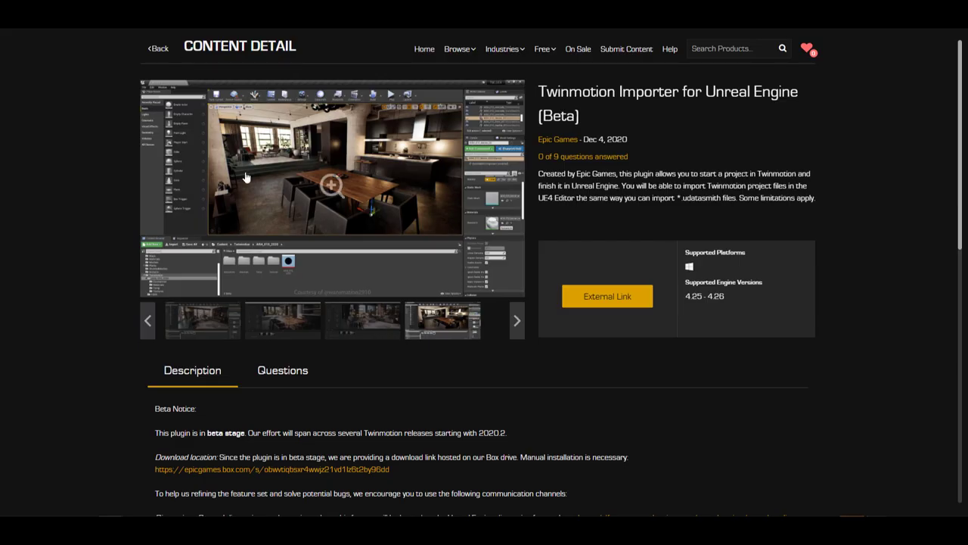
Scroll the Importing Datasmith Content page to steps 4–6: Import window, Choose Location, Import Options
scroll(335, 253, down, 3)
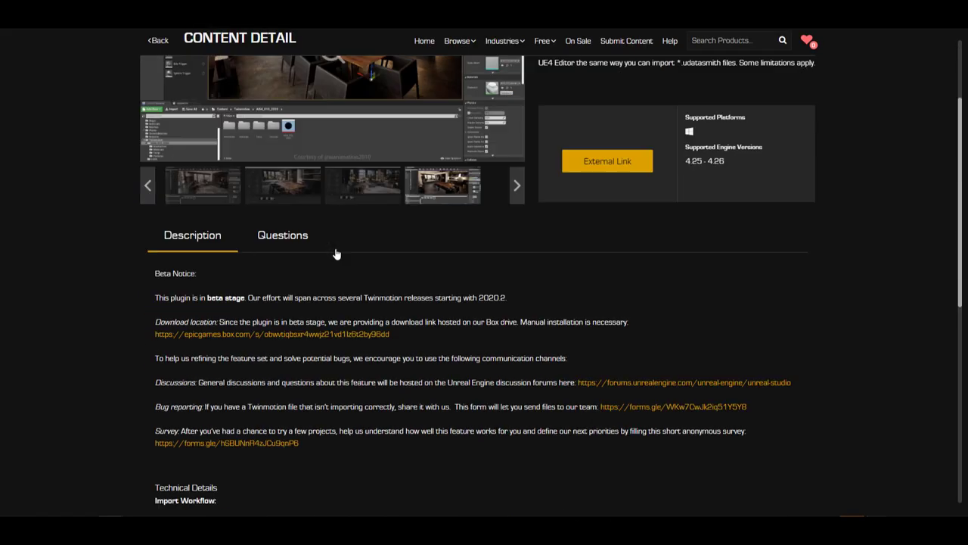
scroll(335, 253, down, 2)
scroll(335, 252, up, 4)
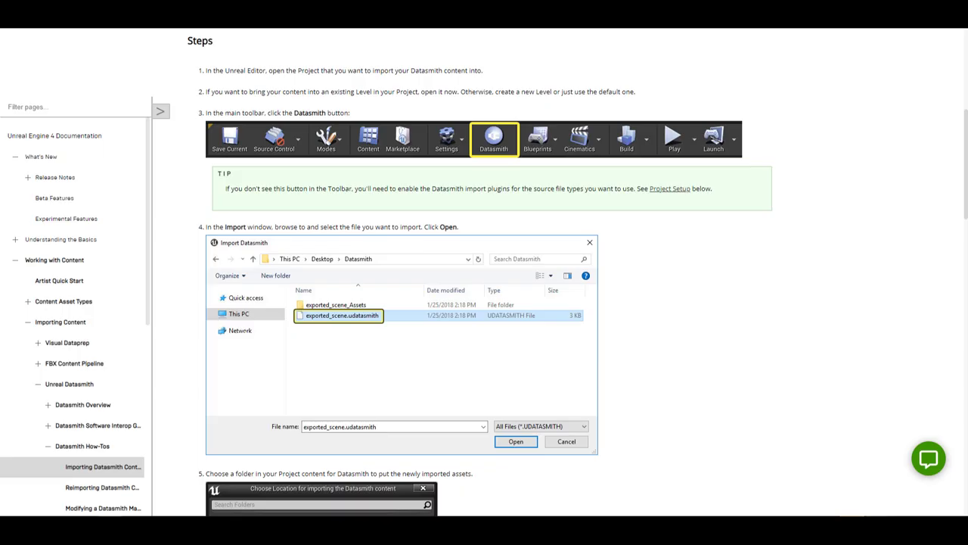
scroll(422, 355, down, 2)
scroll(422, 355, down, 3)
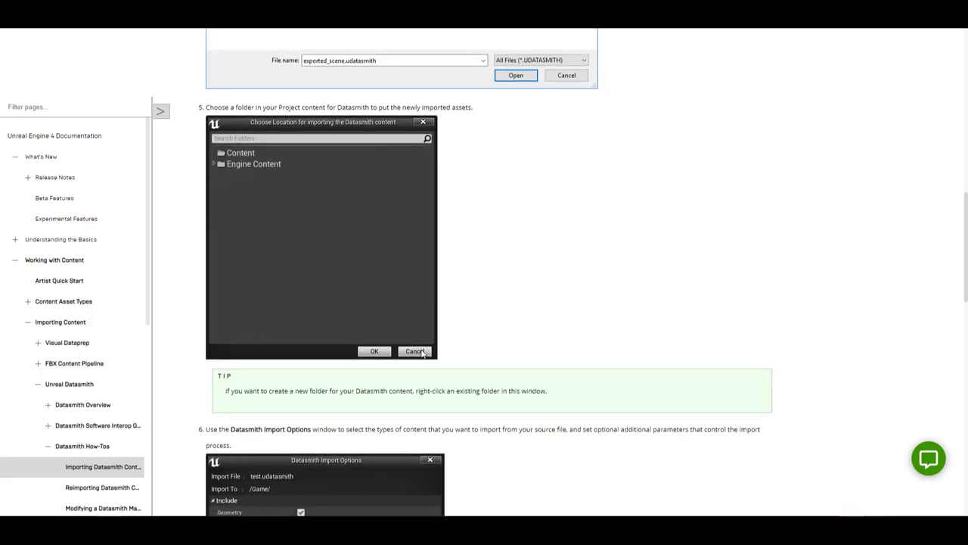
scroll(422, 354, up, 2)
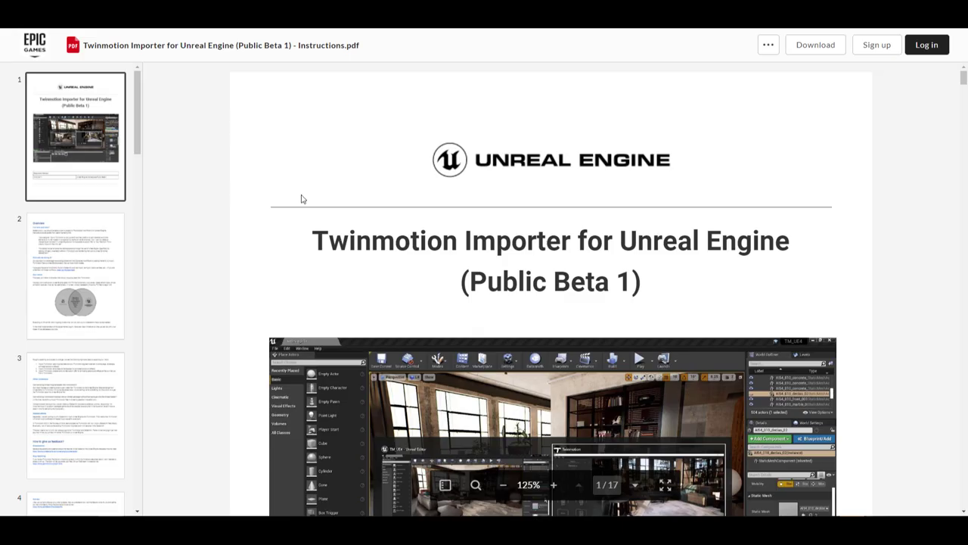
Scroll through the askNK Community general-house chat history and channel sidebar
scroll(76, 250, down, 3)
scroll(338, 221, down, 5)
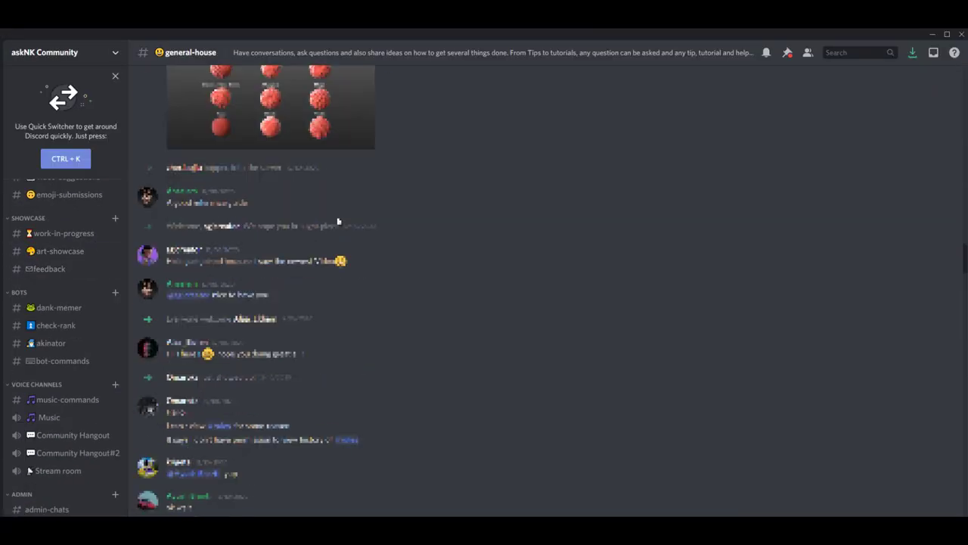
scroll(338, 221, down, 5)
scroll(338, 221, down, 5)
scroll(338, 221, down, 5)
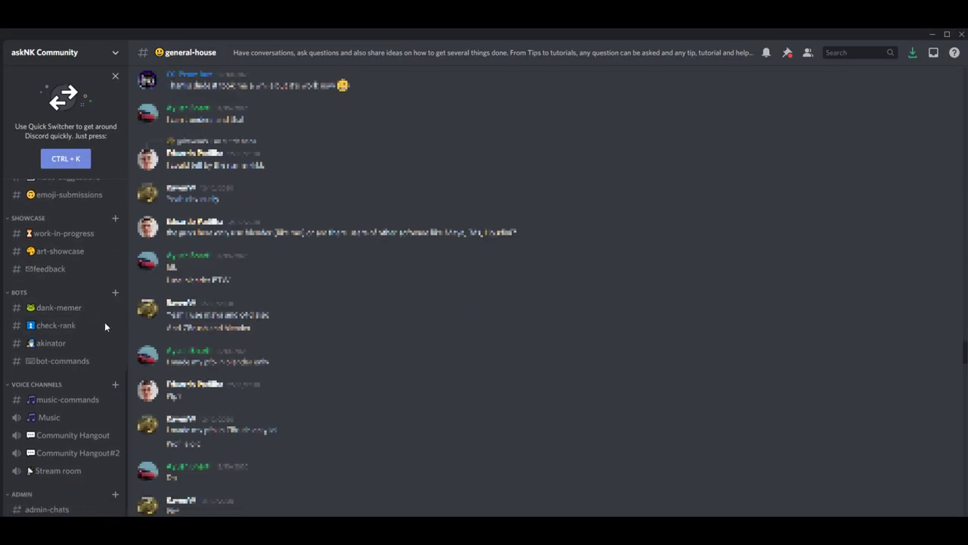
scroll(98, 314, up, 4)
scroll(264, 280, down, 5)
scroll(272, 278, down, 5)
scroll(273, 279, down, 5)
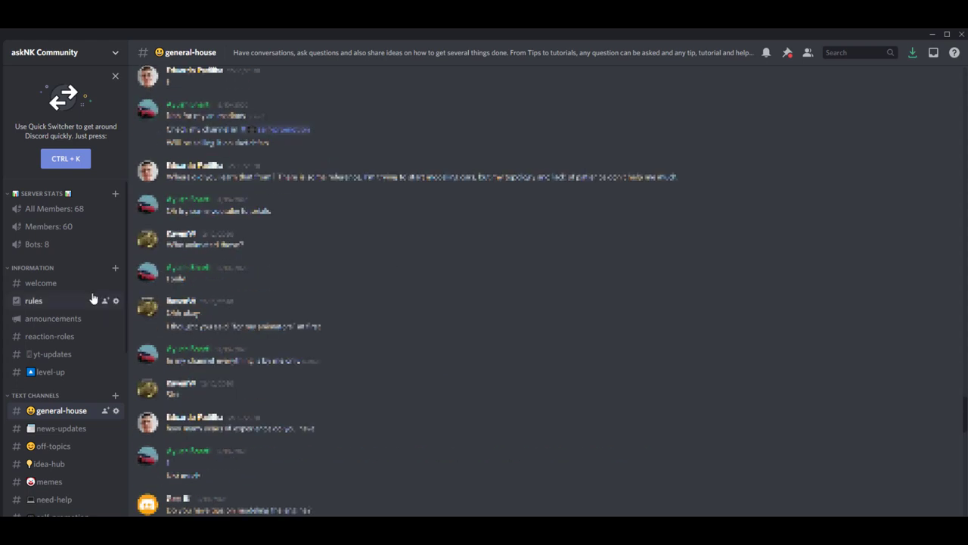
scroll(76, 303, down, 2)
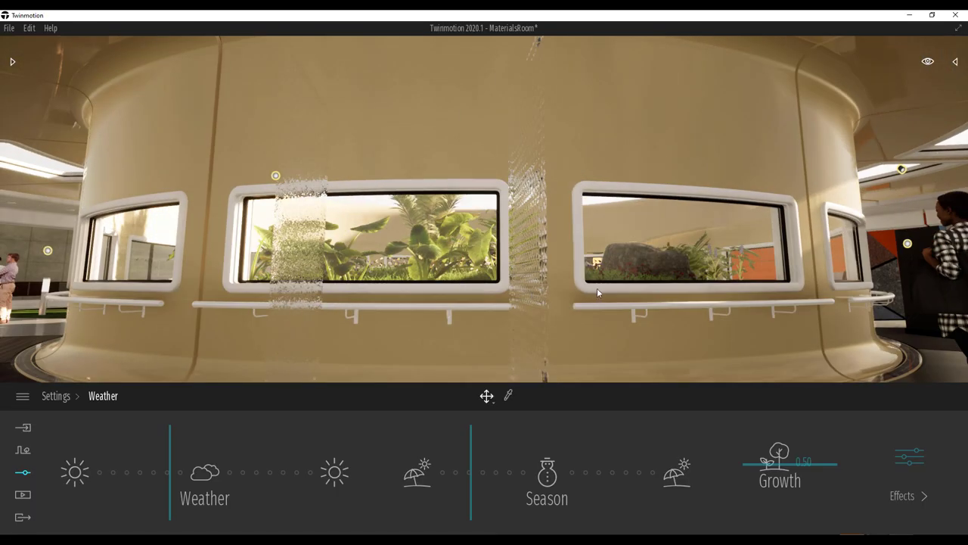
Turn the view to the lobby, shift the season toward winter and make the weather cloudier
drag(596, 287, 558, 298)
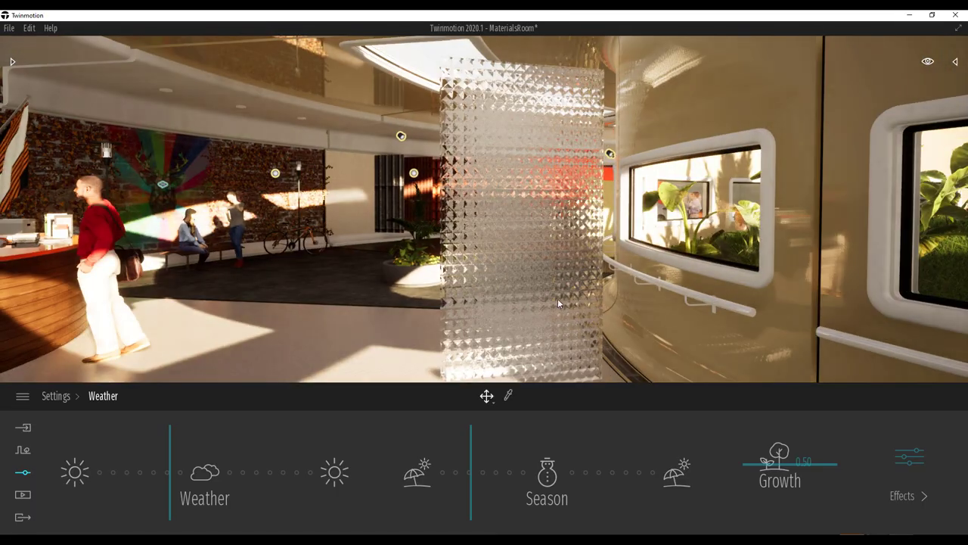
drag(471, 473, 558, 476)
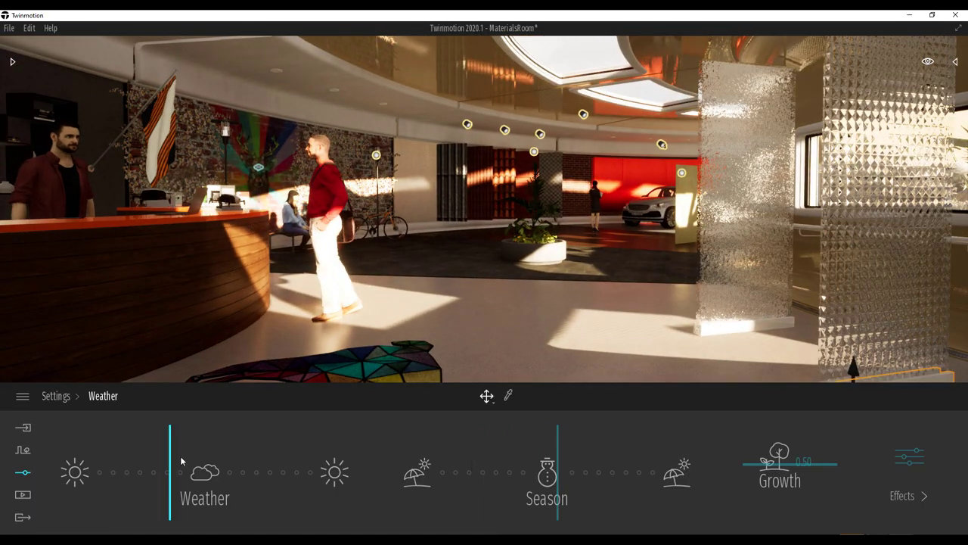
mouse_move(169, 473)
mouse_down()
mouse_move(209, 472)
mouse_move(190, 475)
mouse_up()
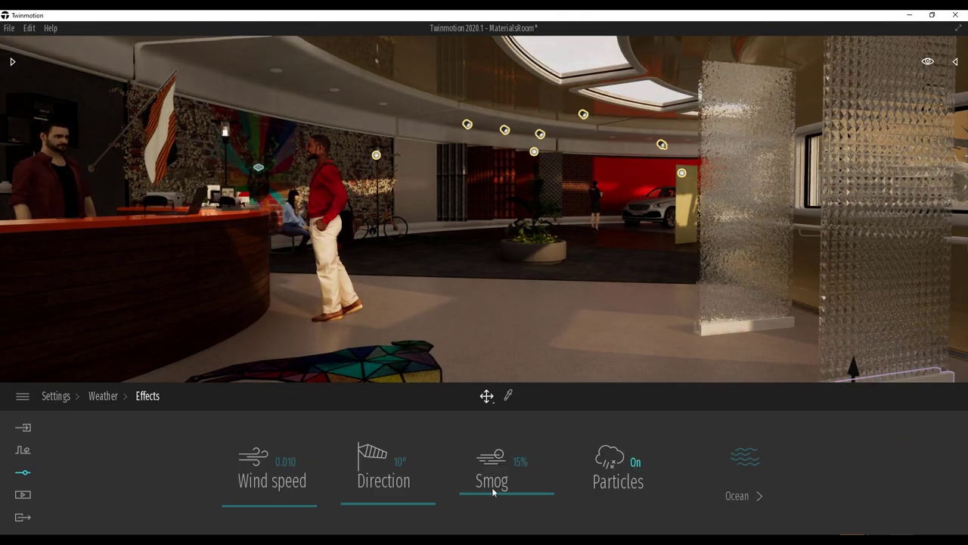
click(103, 395)
click(55, 396)
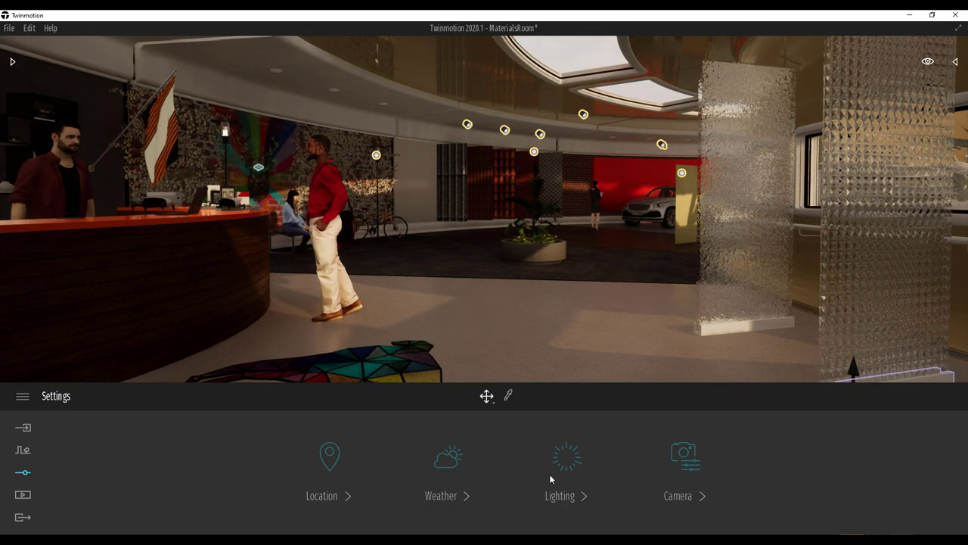
Adjust lighting to settle on exposure 0.88 and white balance 6354K
click(552, 476)
mouse_move(270, 477)
mouse_down()
mouse_move(263, 471)
mouse_move(302, 470)
mouse_up()
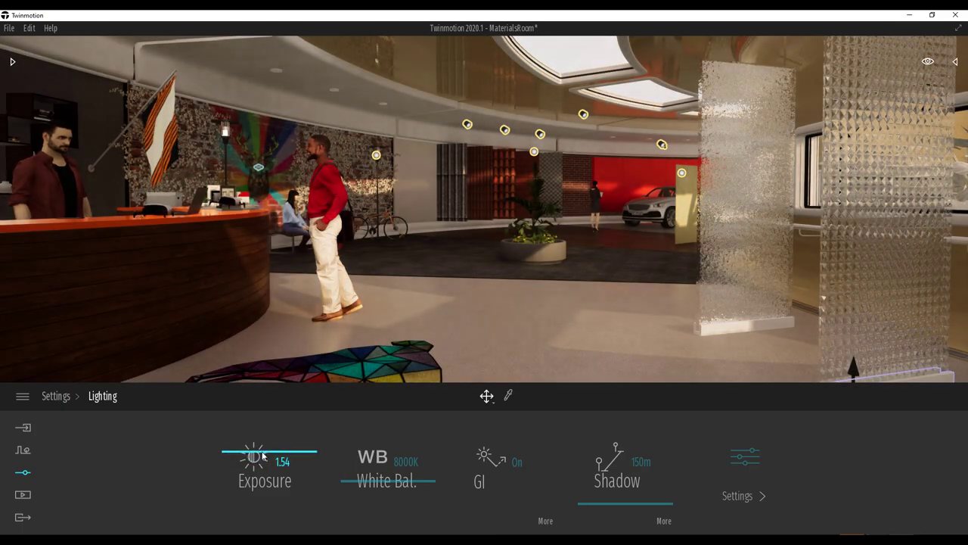
drag(385, 465, 409, 456)
drag(299, 467, 317, 466)
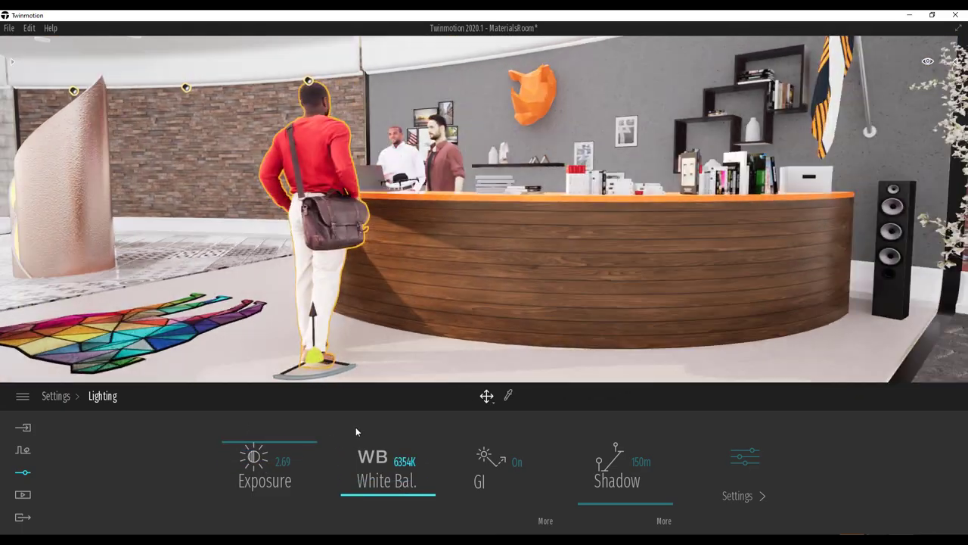
drag(316, 456, 280, 454)
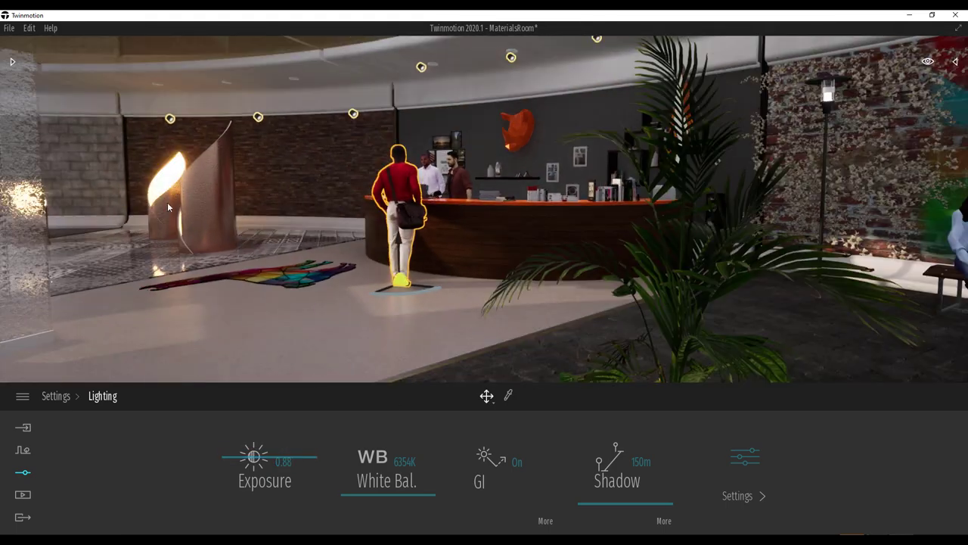
Browse the Library's Lights category and select the lobby ceiling spot light to show its properties
click(13, 62)
click(52, 273)
click(19, 76)
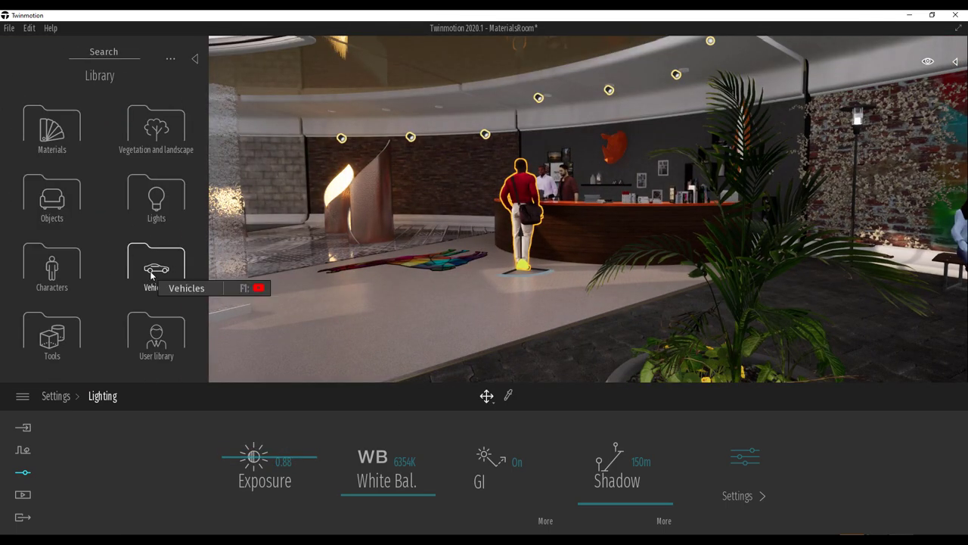
click(135, 206)
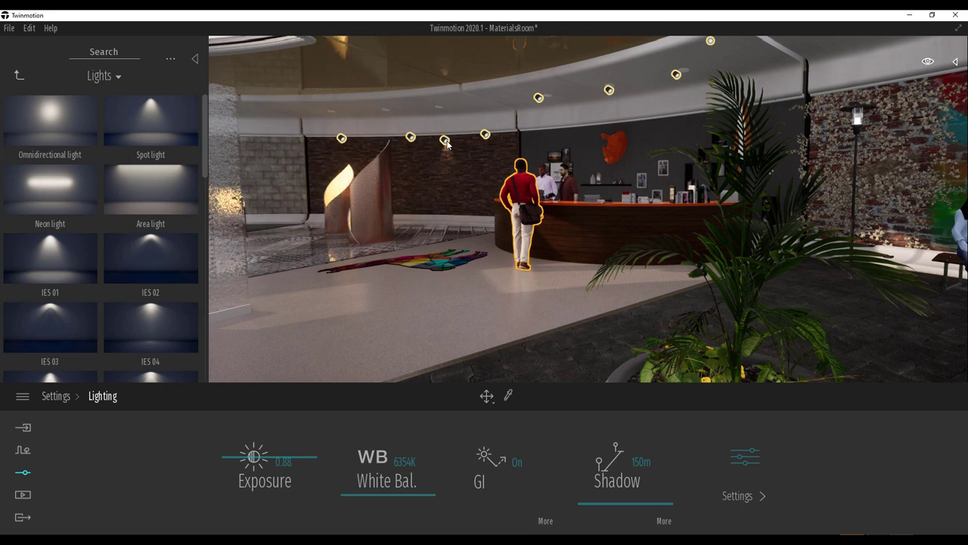
click(445, 141)
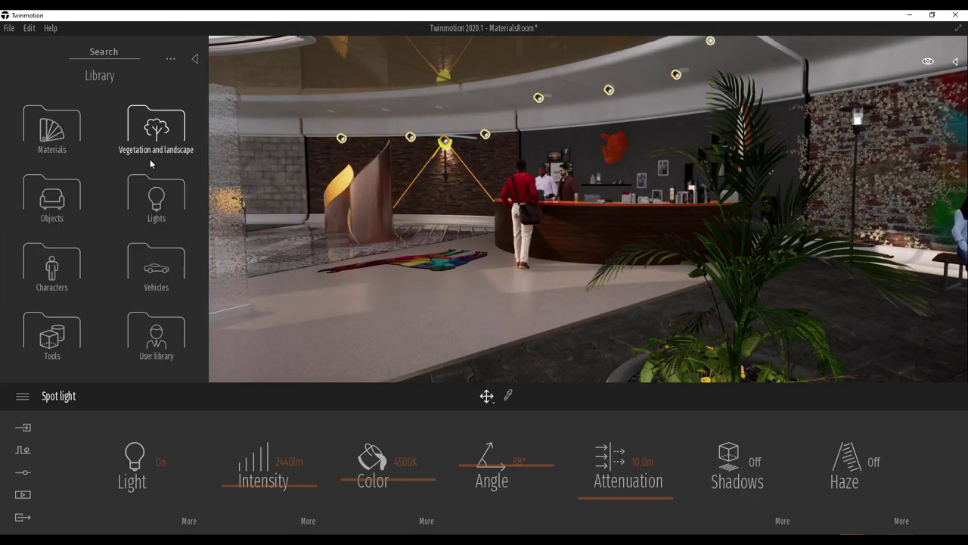